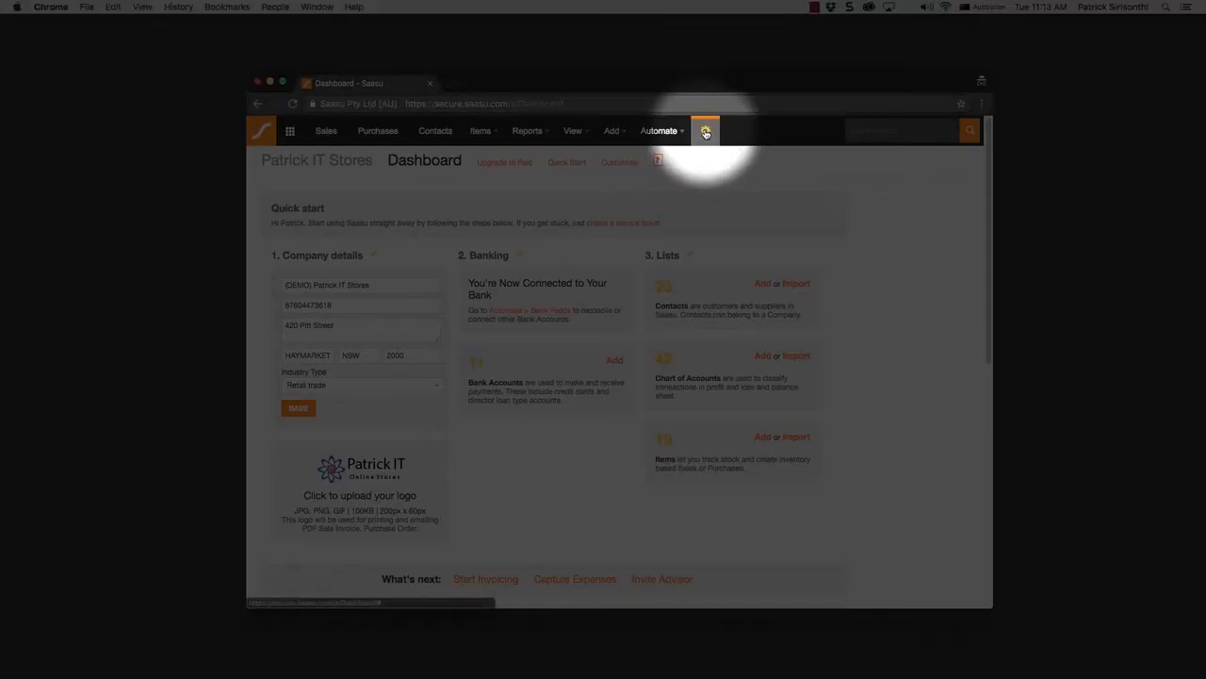
Open the superannuation funds list in this file's payroll settings and start adding a new fund
{"action": "left_click", "coordinate": [705, 132]}
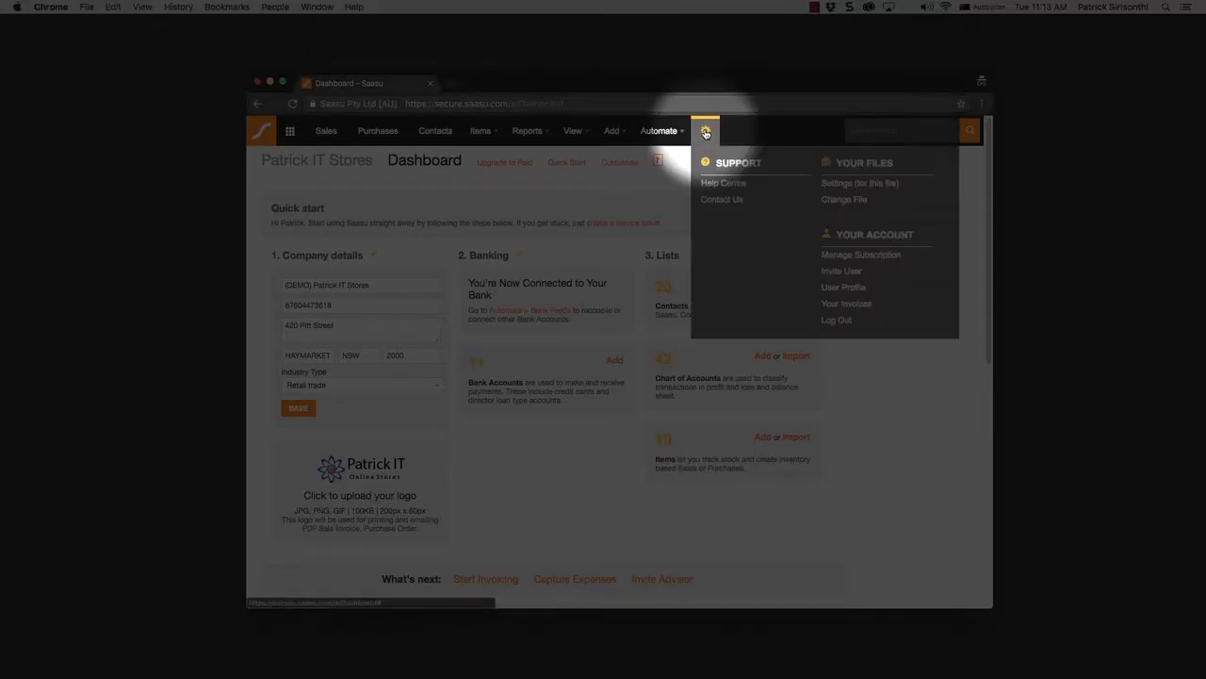
{"action": "left_click", "coordinate": [891, 184]}
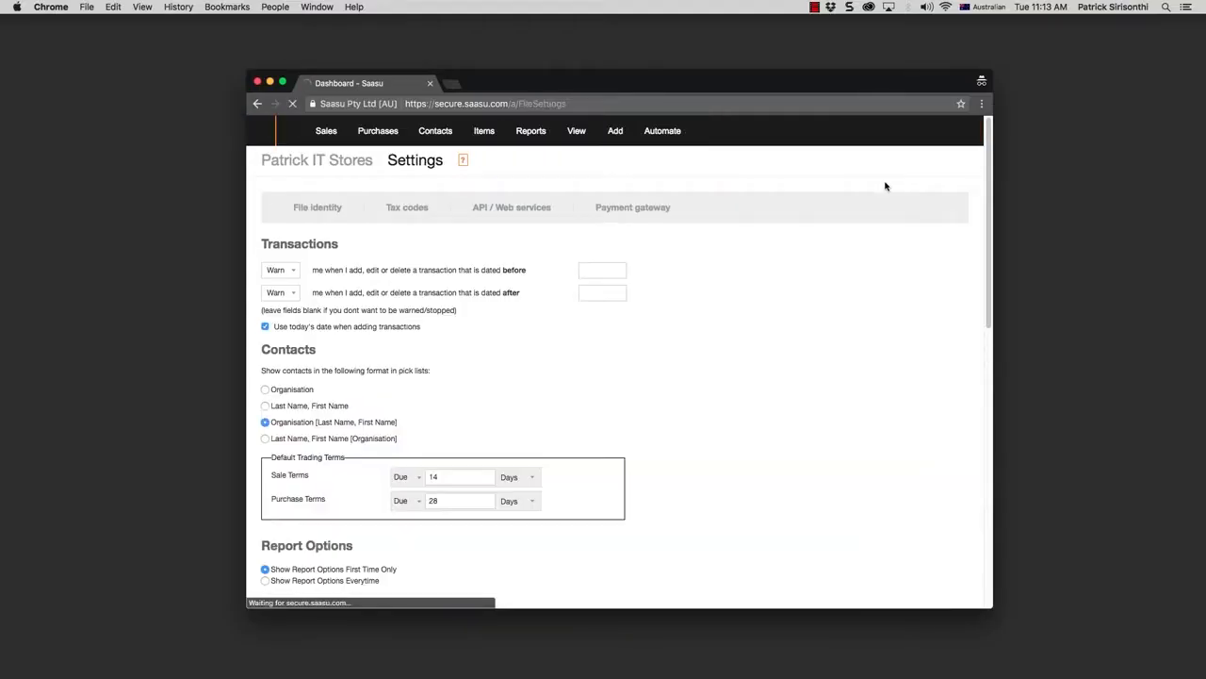
{"action": "left_click_drag", "start_coordinate": [990, 151], "coordinate": [980, 431]}
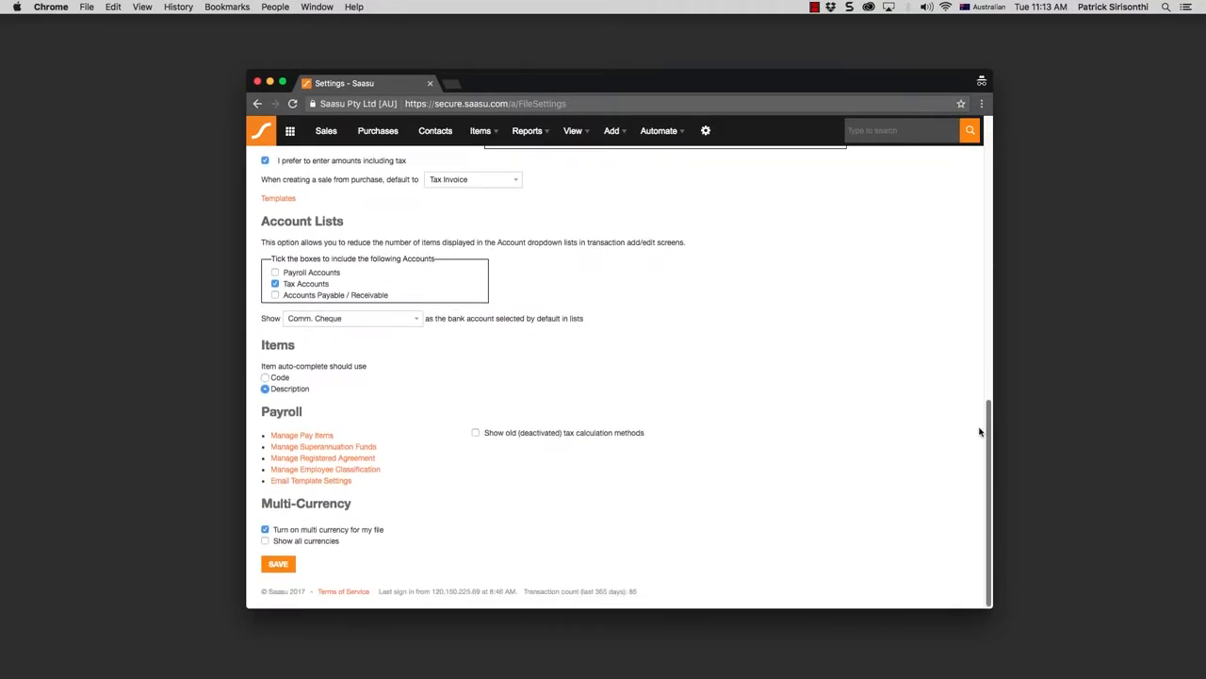
{"action": "left_click", "coordinate": [344, 450]}
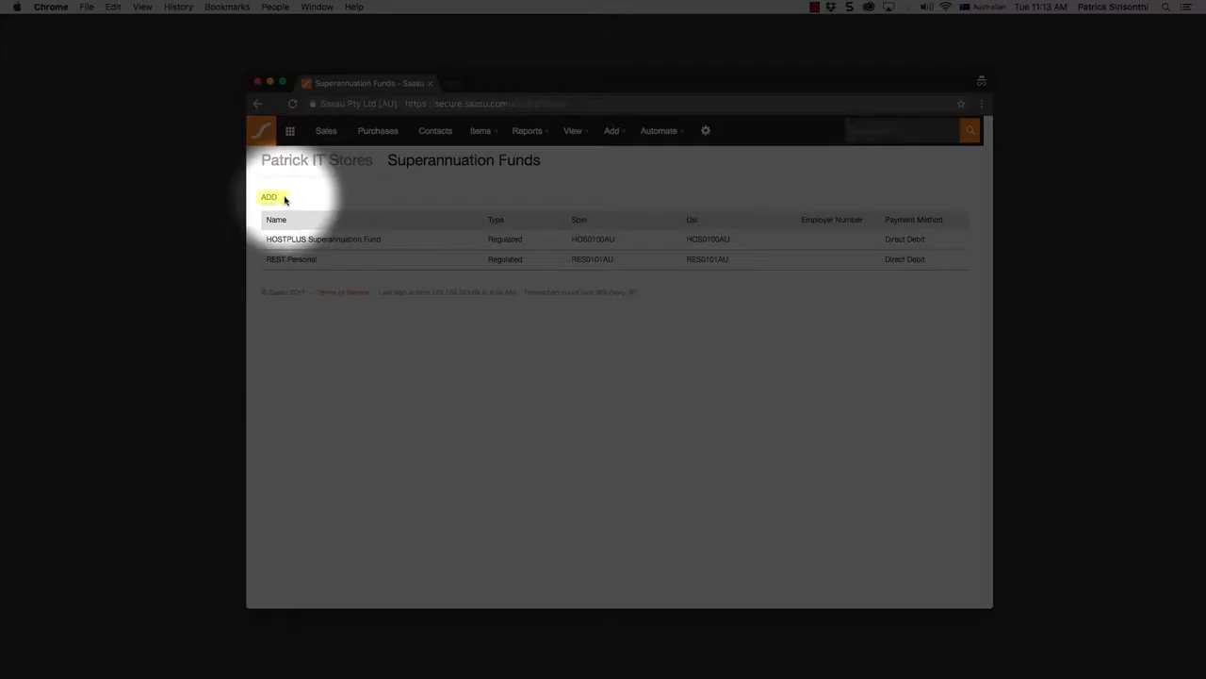
{"action": "left_click", "coordinate": [269, 199]}
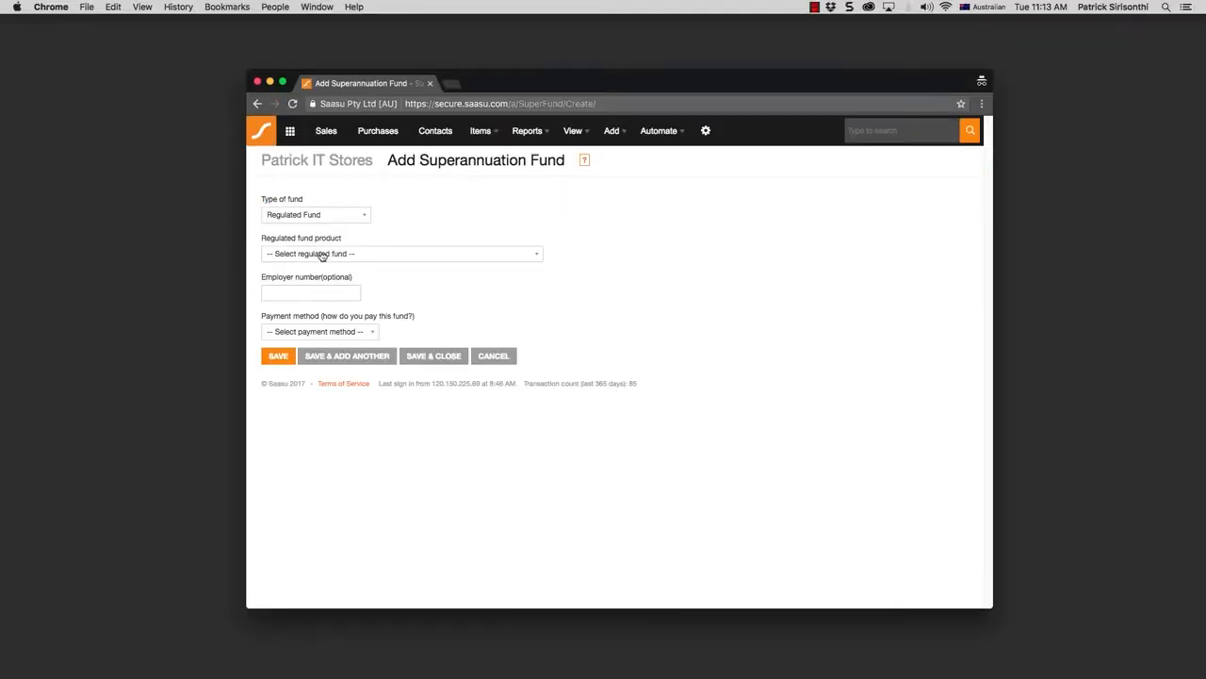
Set the new superannuation fund's type to Regulated Fund
{"action": "left_click", "coordinate": [325, 254]}
{"action": "left_click", "coordinate": [325, 255]}
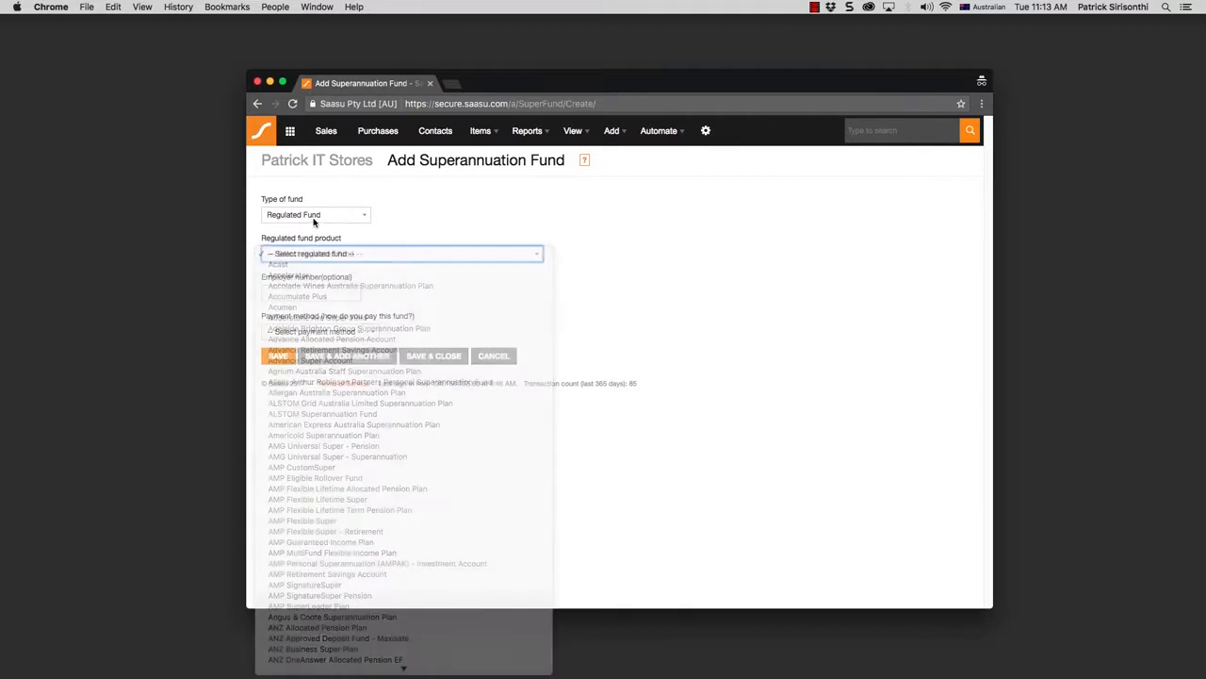
{"action": "left_click", "coordinate": [315, 216]}
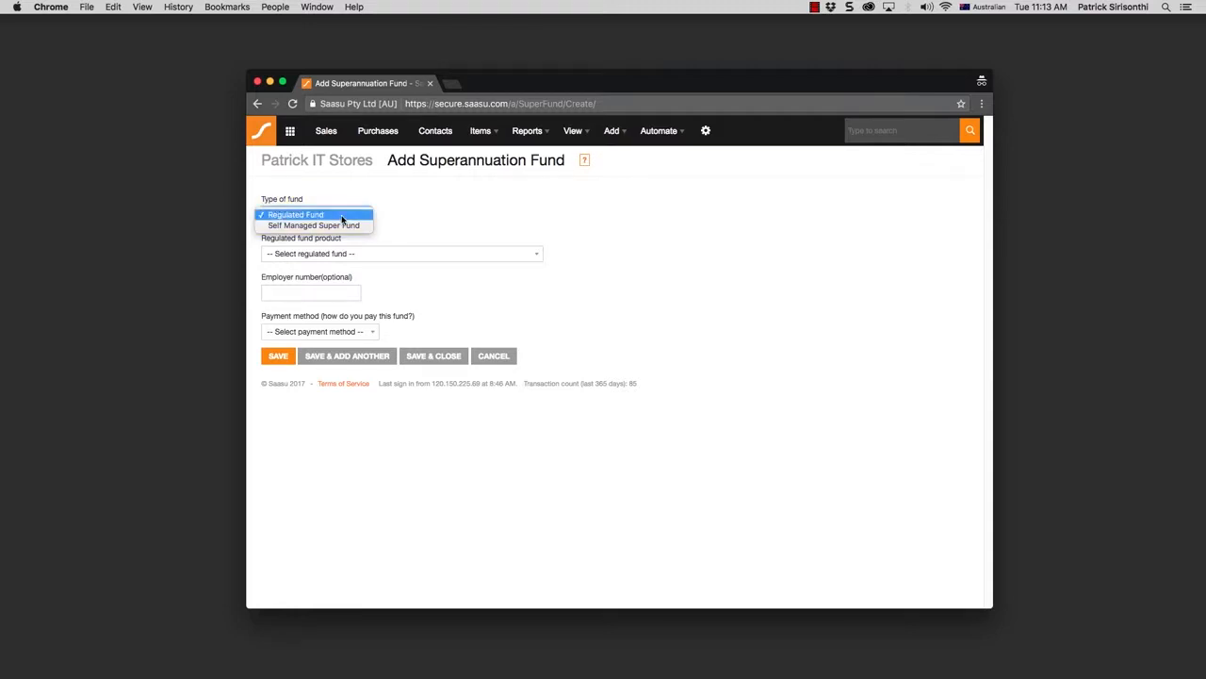
{"action": "left_click", "coordinate": [342, 219]}
Choose AustralianSuper as the regulated fund product for the new superannuation fund
{"action": "left_click", "coordinate": [386, 254]}
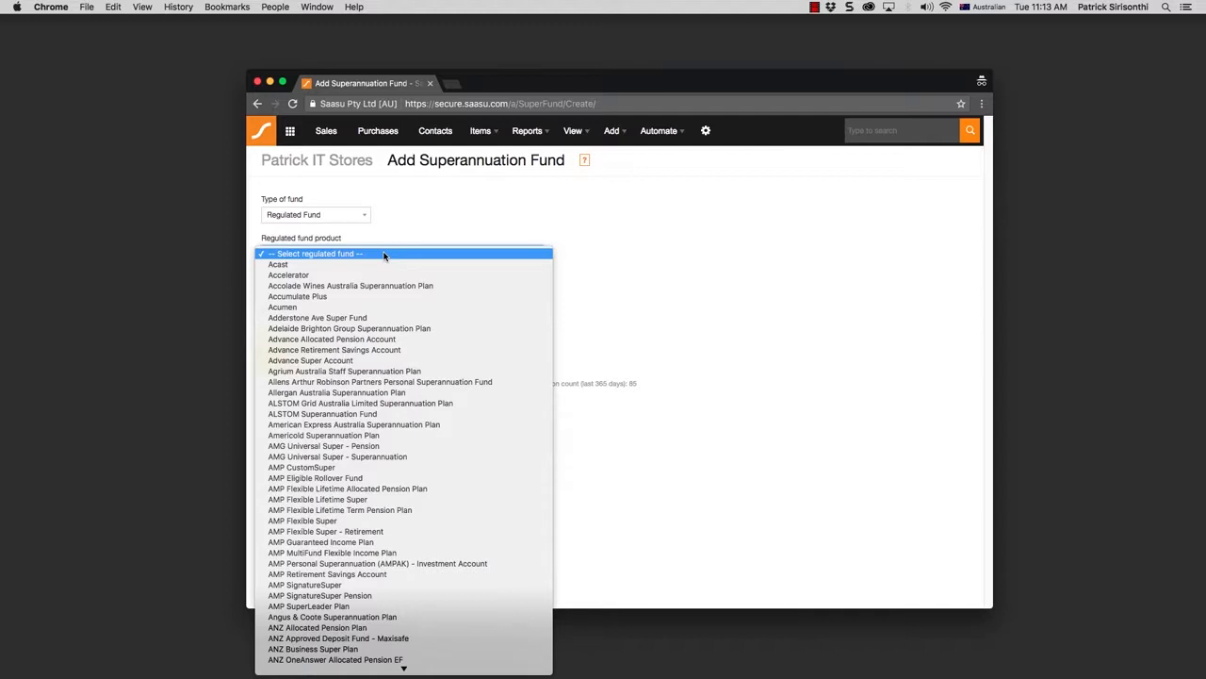
{"action": "key", "text": "f"}
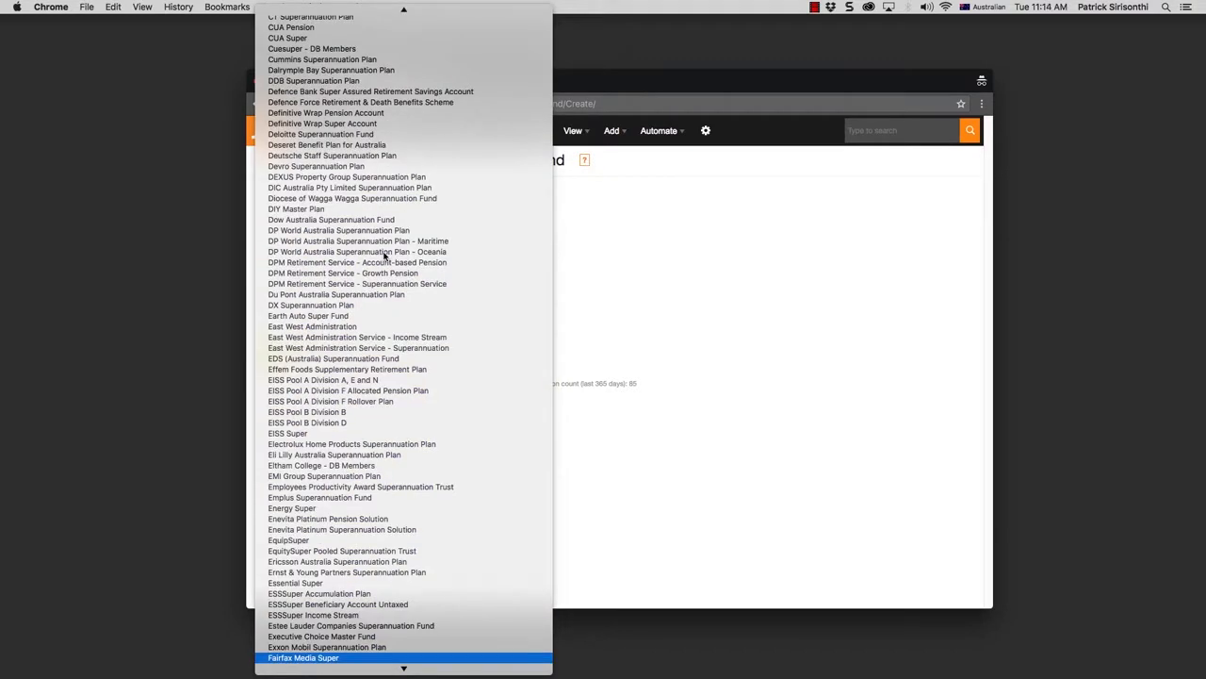
{"action": "type", "text": "al"}
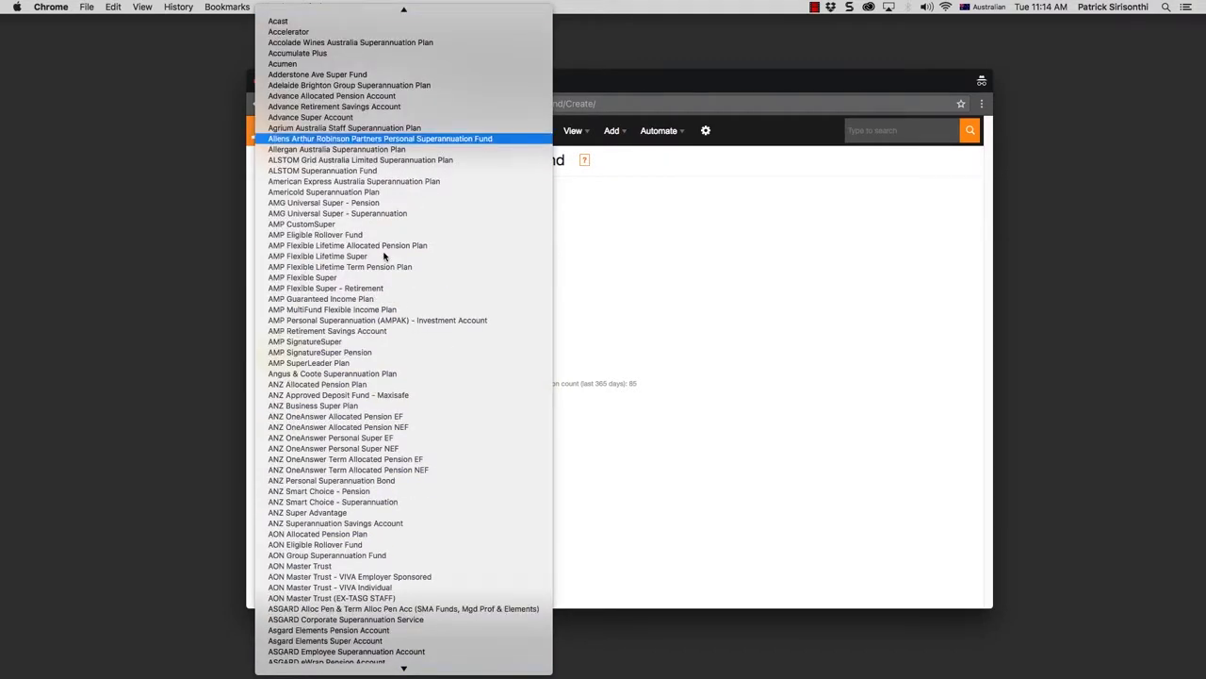
{"action": "type", "text": "austr"}
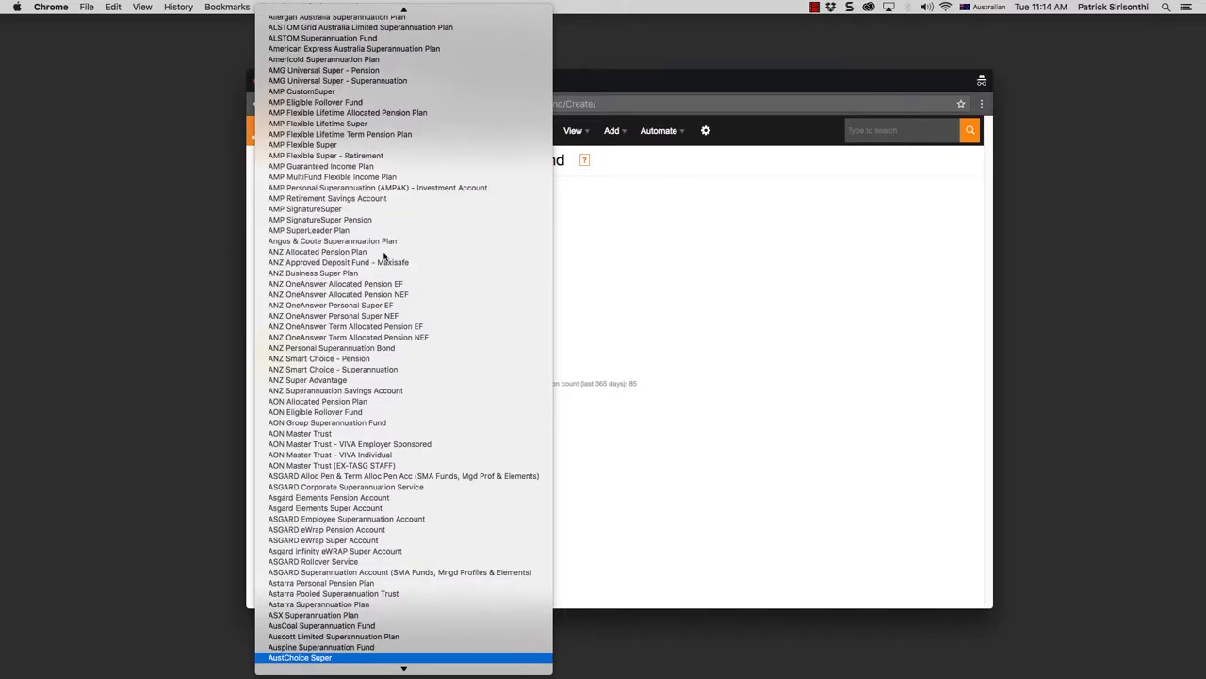
{"action": "key", "text": "Up"}
{"action": "key", "text": "Up"}
{"action": "key", "text": "Up"}
{"action": "key", "text": "Up"}
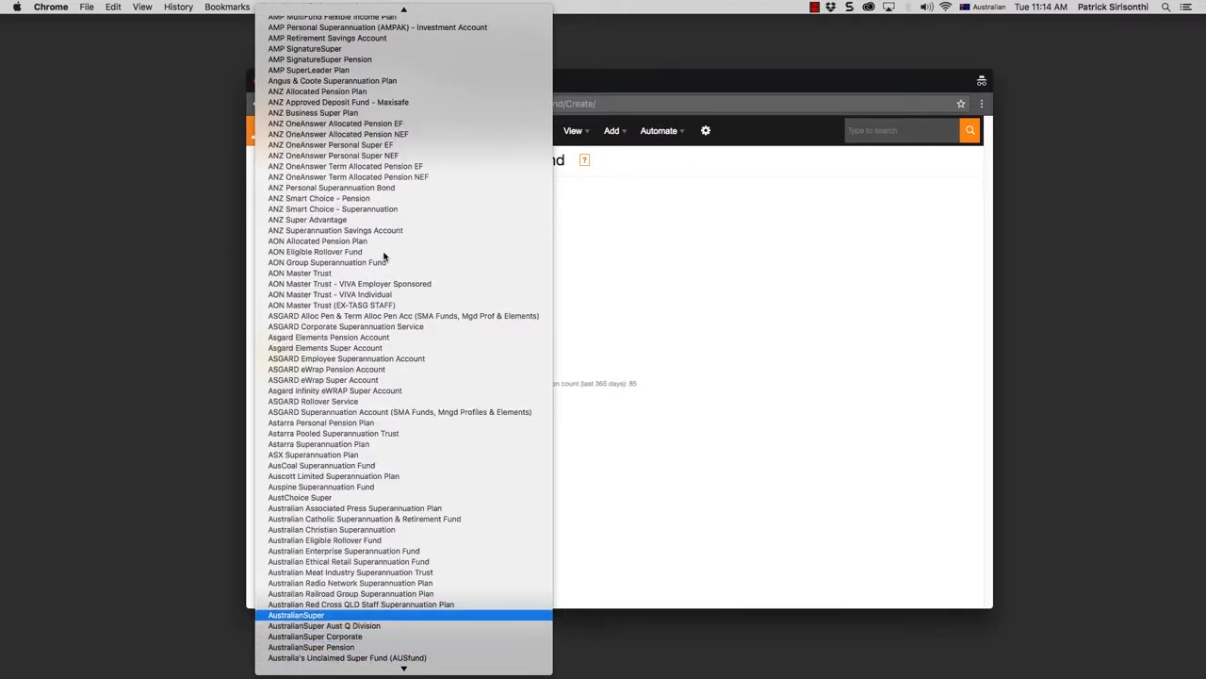
{"action": "key", "text": "Return"}
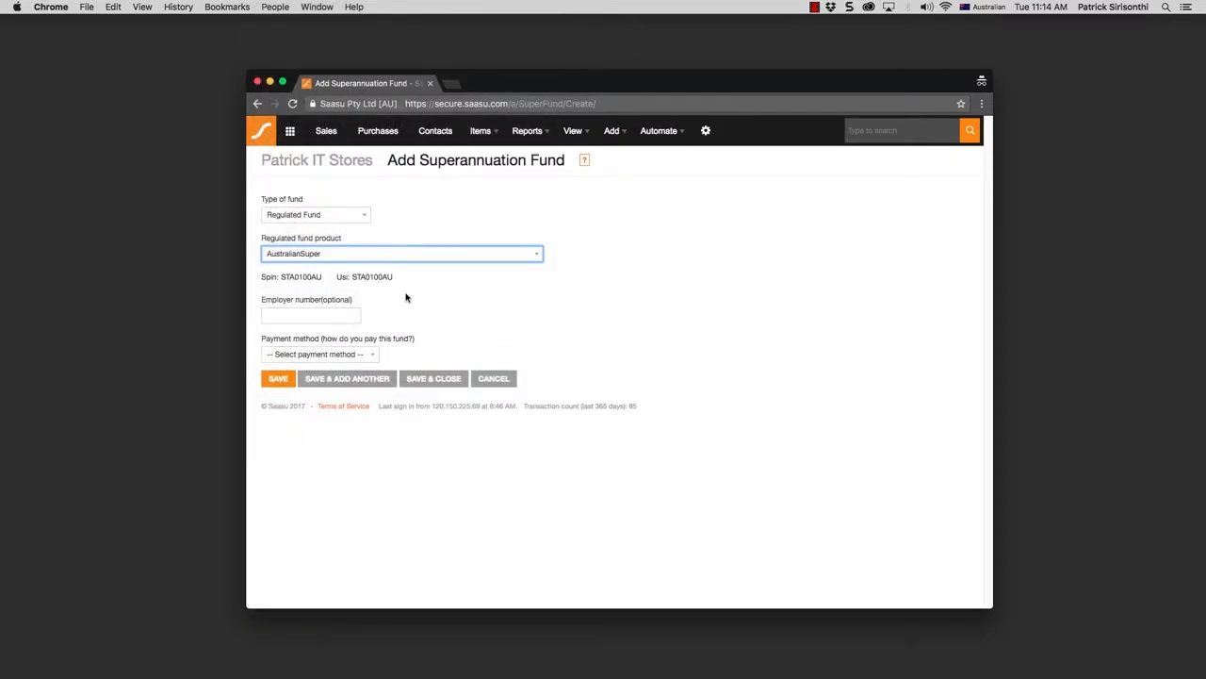
Set the fund's payment method to Direct Debit, then save and close the fund
{"action": "left_click", "coordinate": [351, 356]}
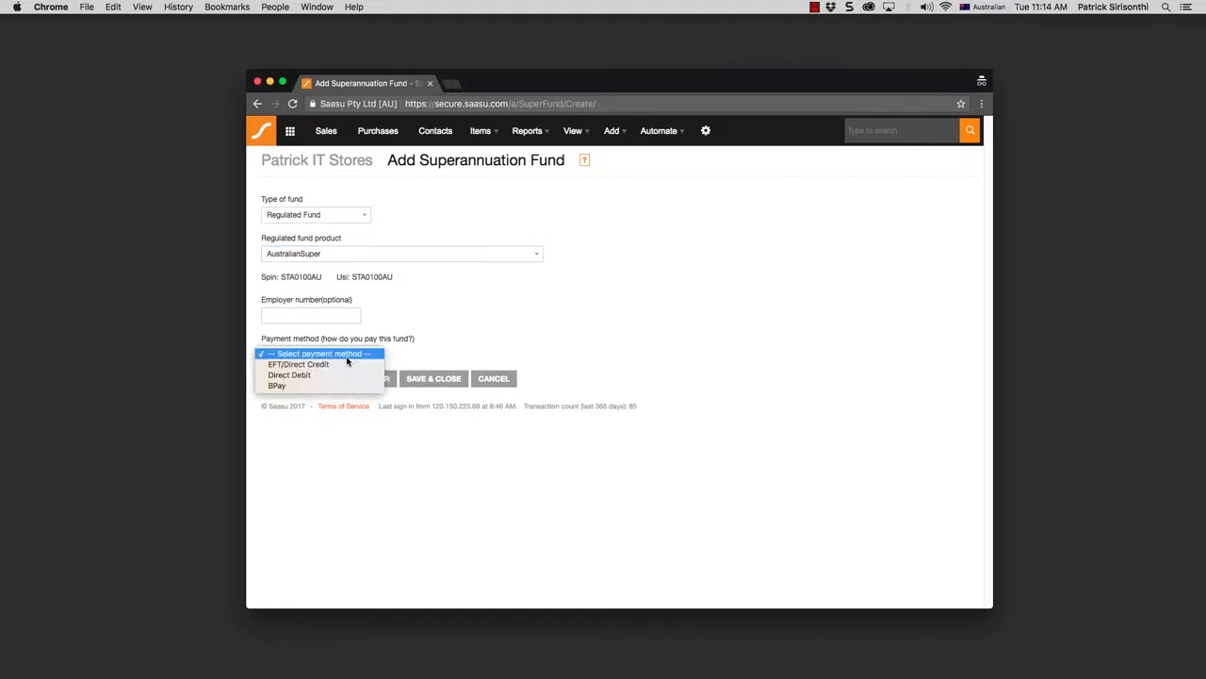
{"action": "left_click", "coordinate": [321, 375]}
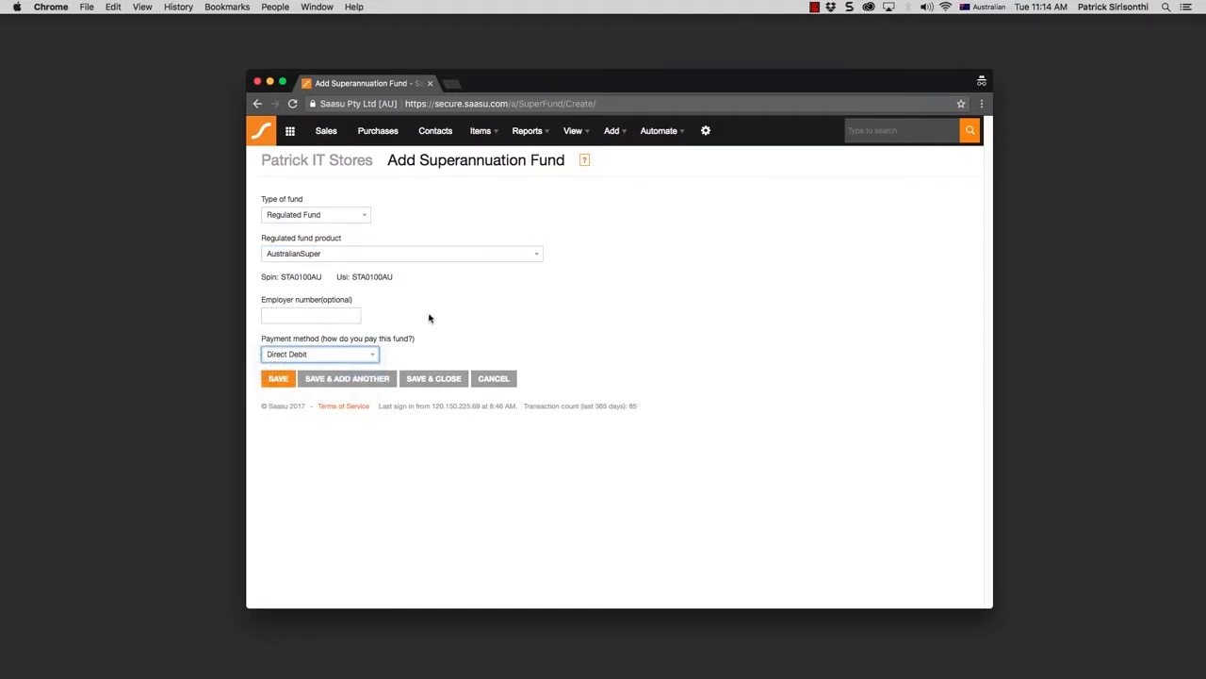
{"action": "left_click", "coordinate": [442, 319]}
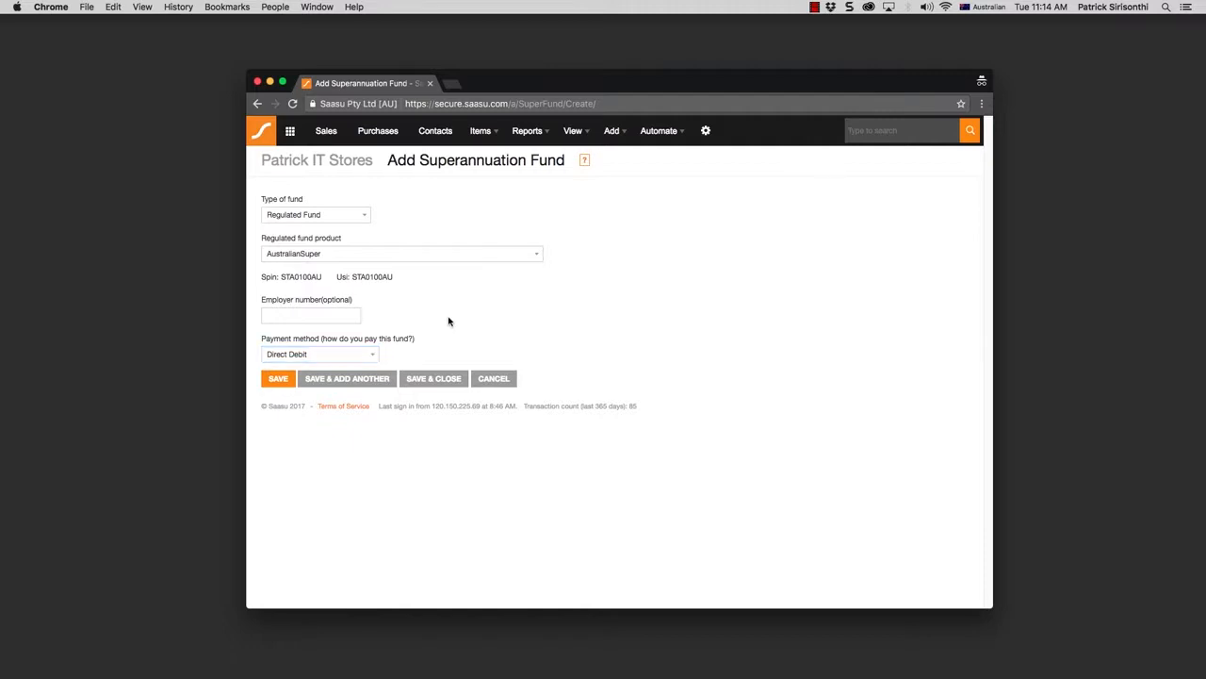
{"action": "left_click", "coordinate": [347, 353]}
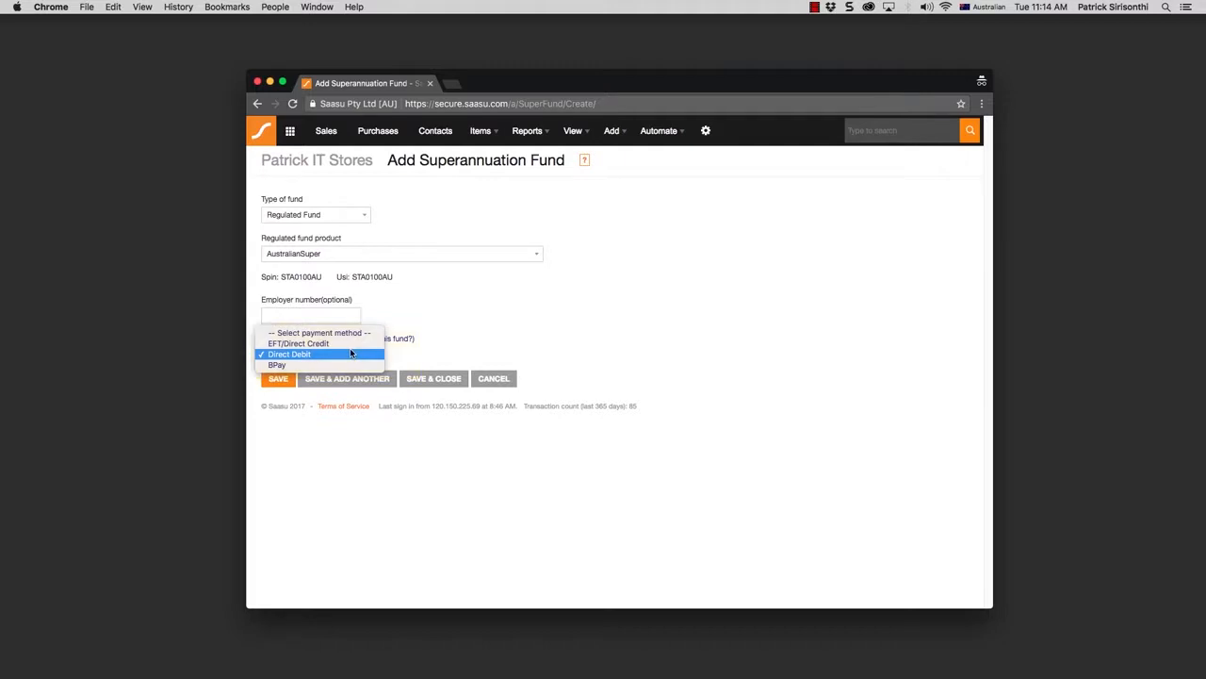
{"action": "left_click", "coordinate": [318, 358]}
{"action": "left_click", "coordinate": [281, 380]}
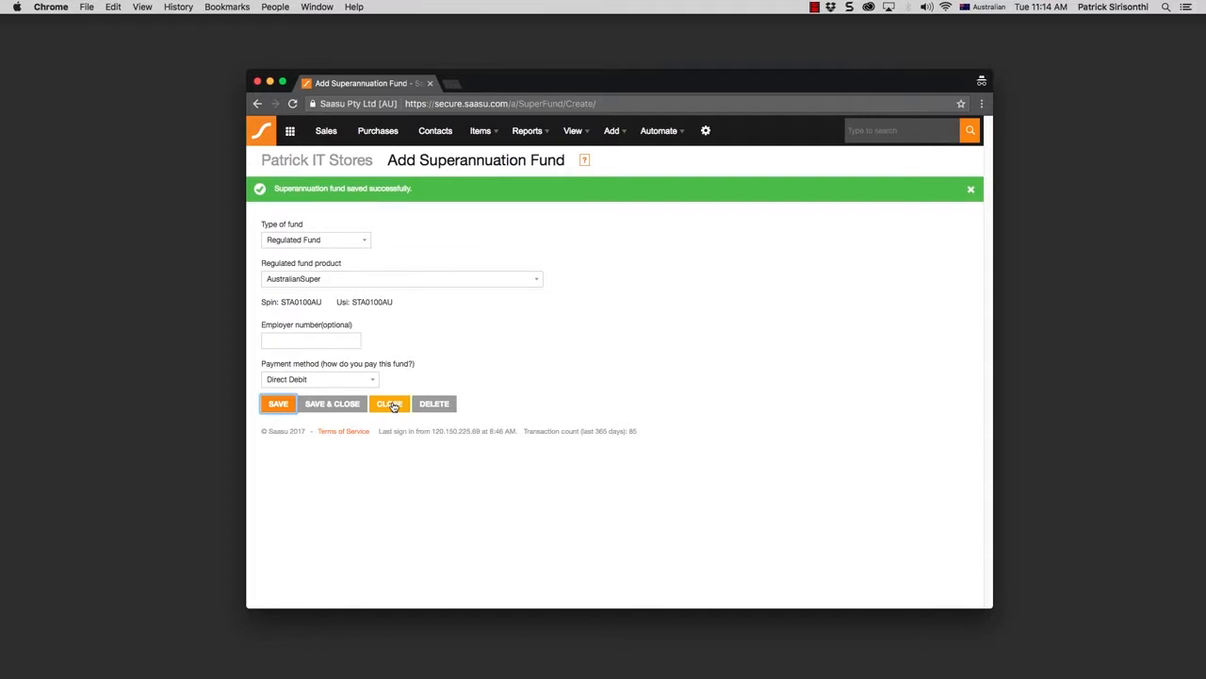
{"action": "left_click", "coordinate": [350, 405]}
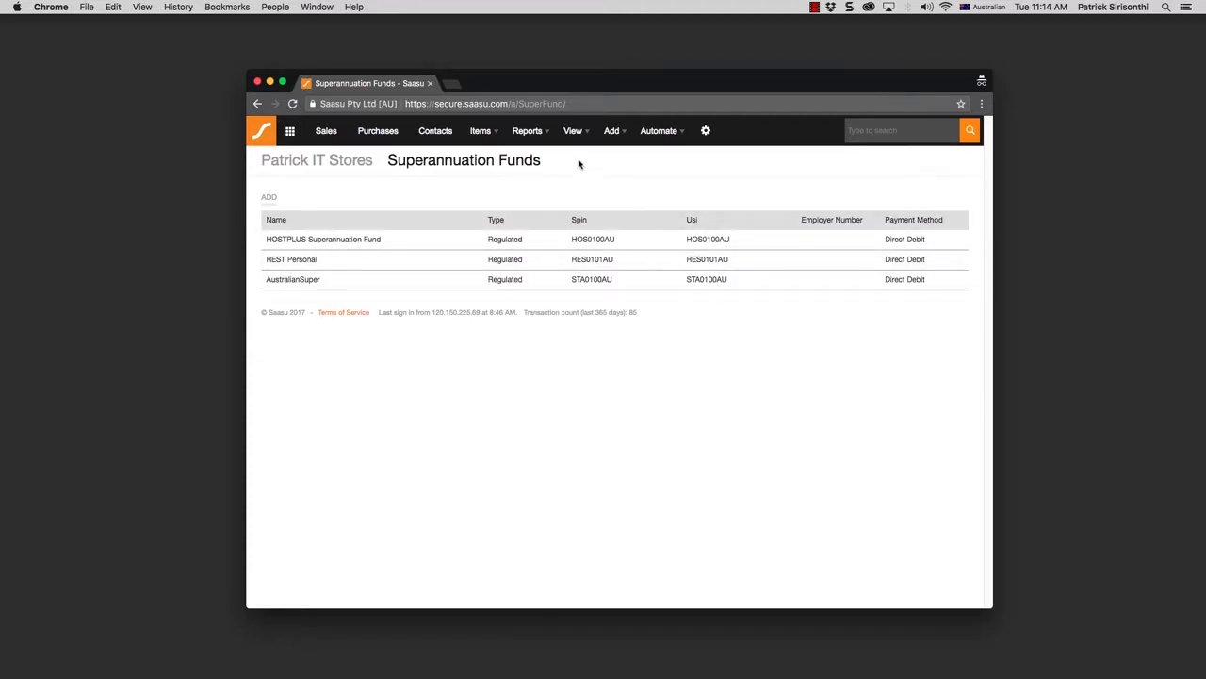
Return to this file's settings and open the payroll pay items list
{"action": "left_click", "coordinate": [707, 133]}
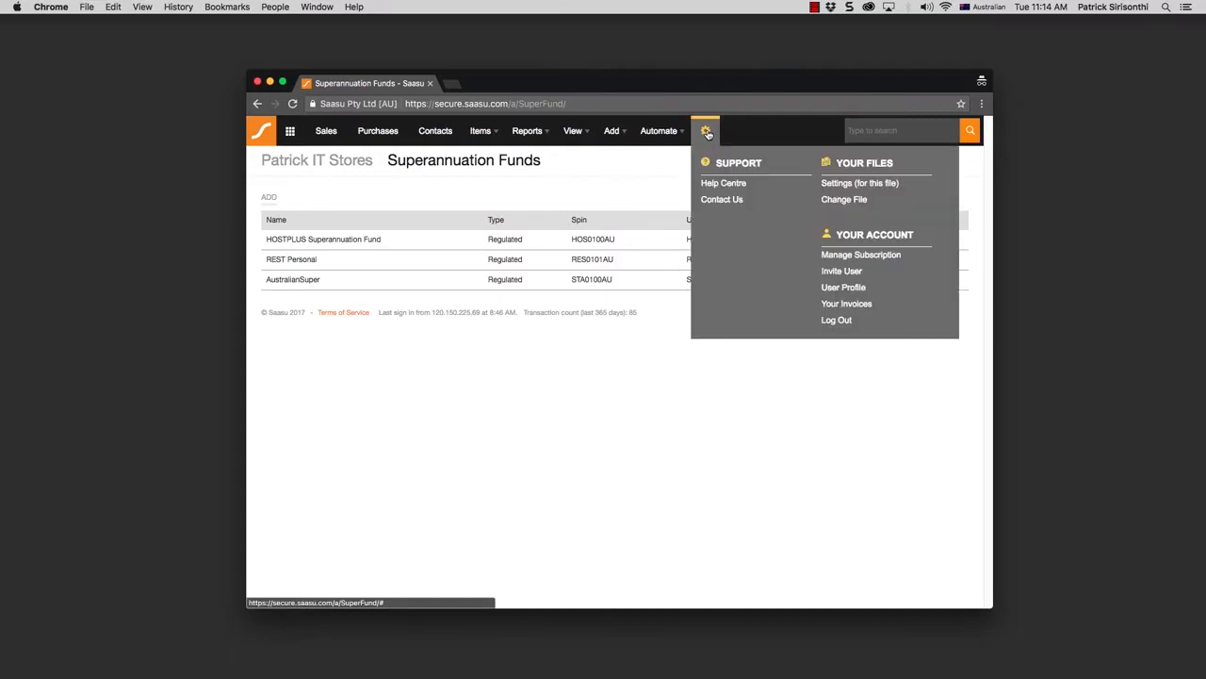
{"action": "left_click", "coordinate": [853, 185]}
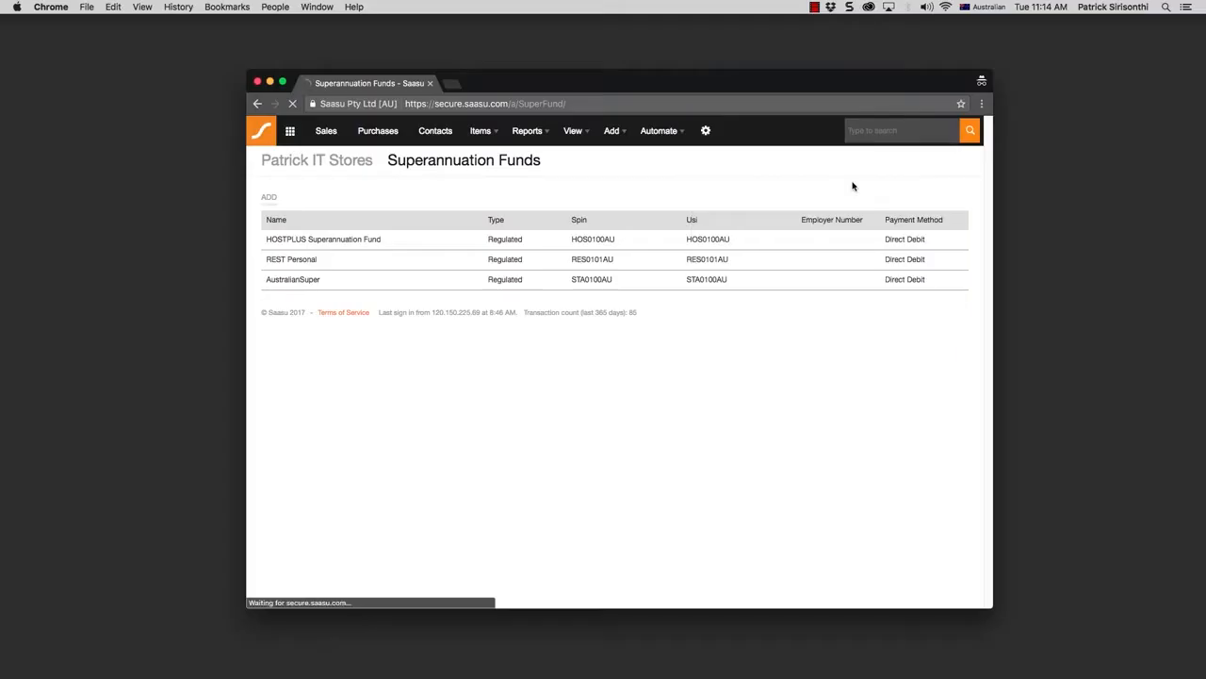
{"action": "scroll", "coordinate": [730, 221], "scroll_direction": "down", "scroll_amount": 10}
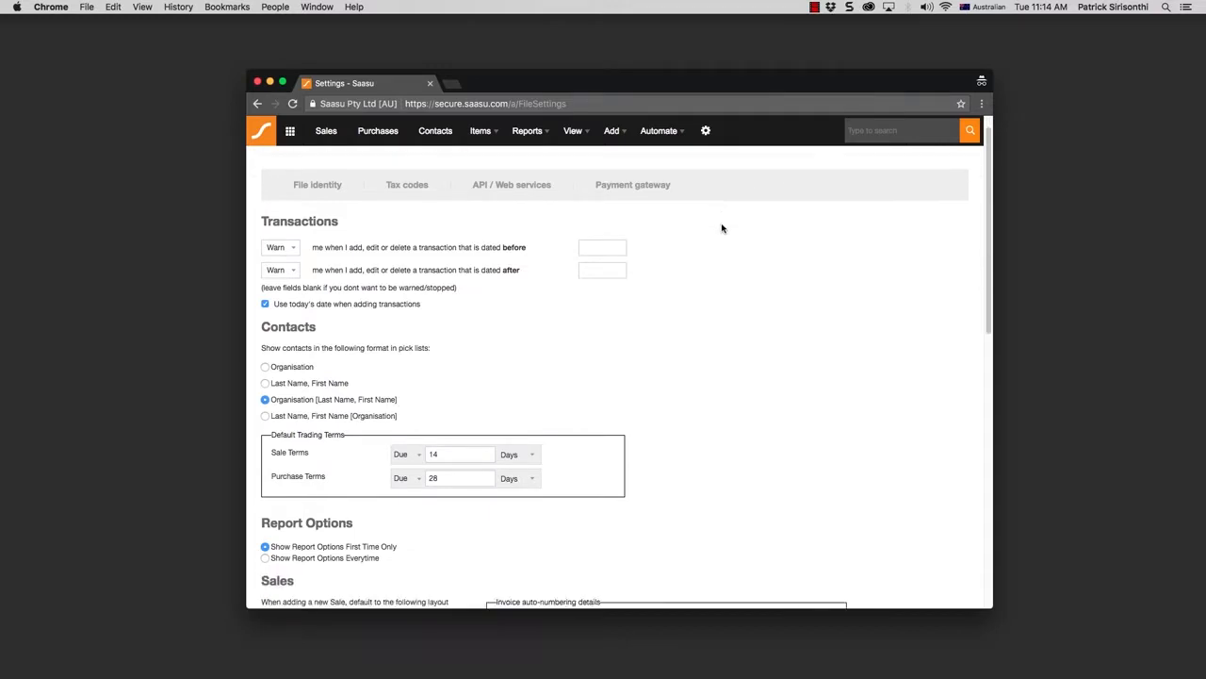
{"action": "scroll", "coordinate": [730, 217], "scroll_direction": "down", "scroll_amount": 3}
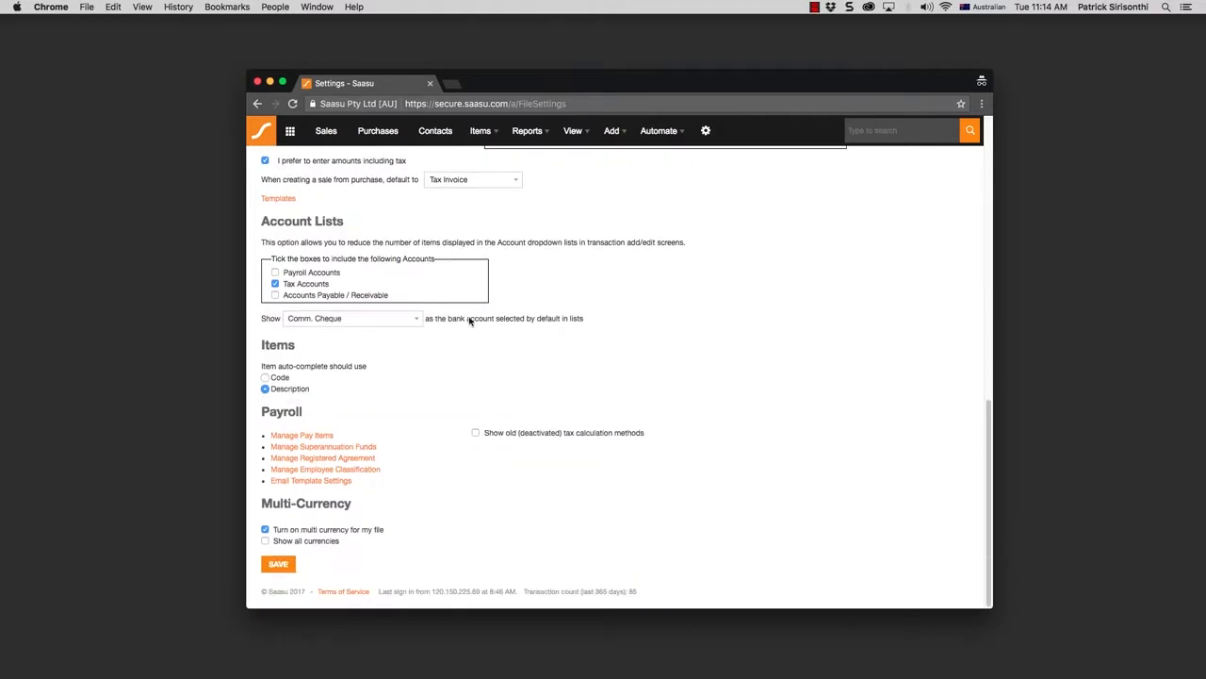
{"action": "left_click", "coordinate": [300, 436]}
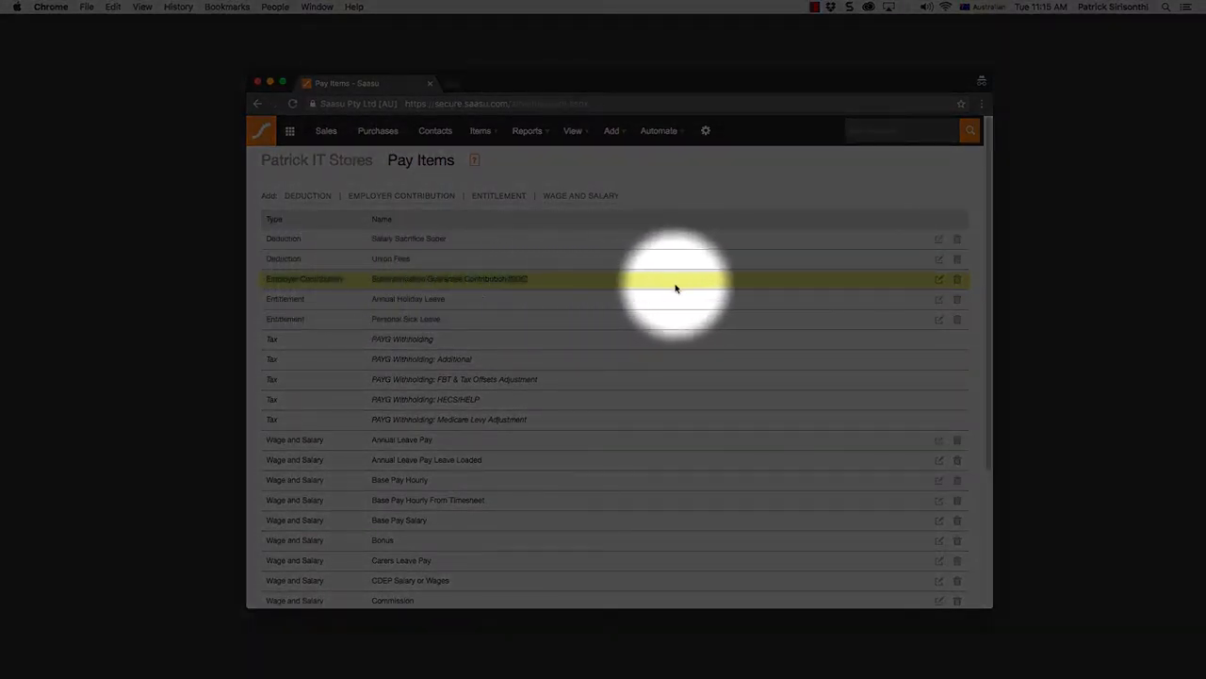
Mark the Superannuation Guarantee Contribution (SGC) pay item as used for superannuation amounts of type Superannuation Guarantee, and save it
{"action": "left_click", "coordinate": [939, 283]}
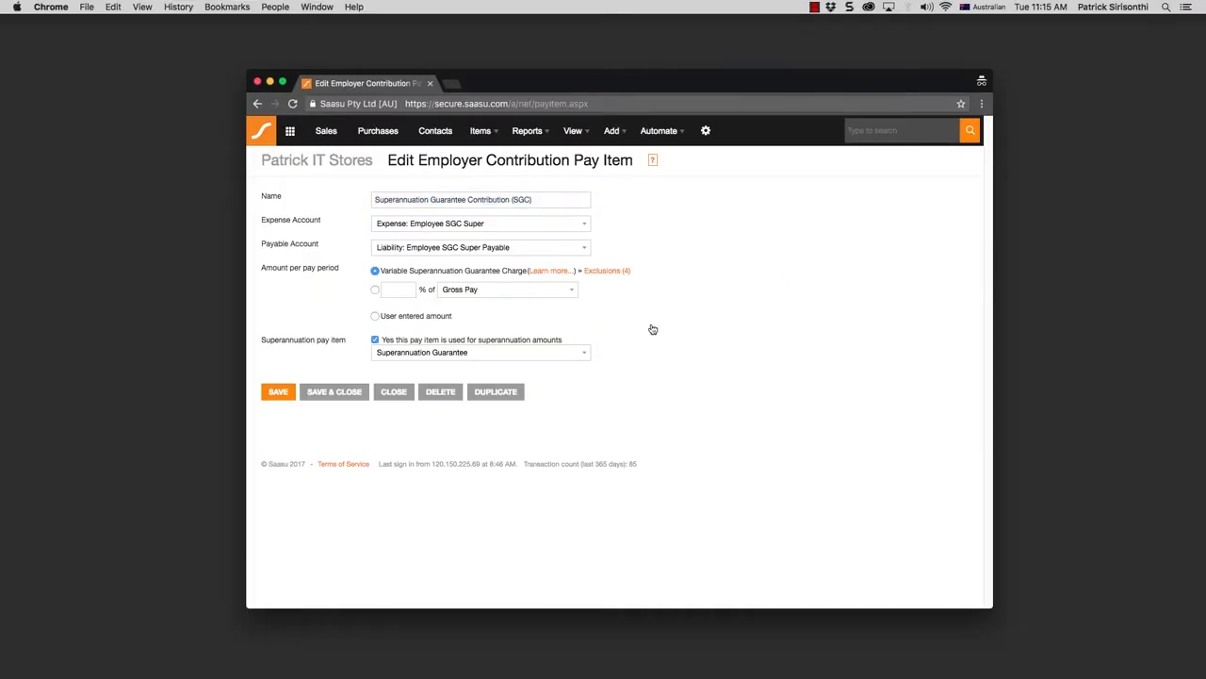
{"action": "left_click", "coordinate": [376, 341]}
{"action": "left_click", "coordinate": [376, 341]}
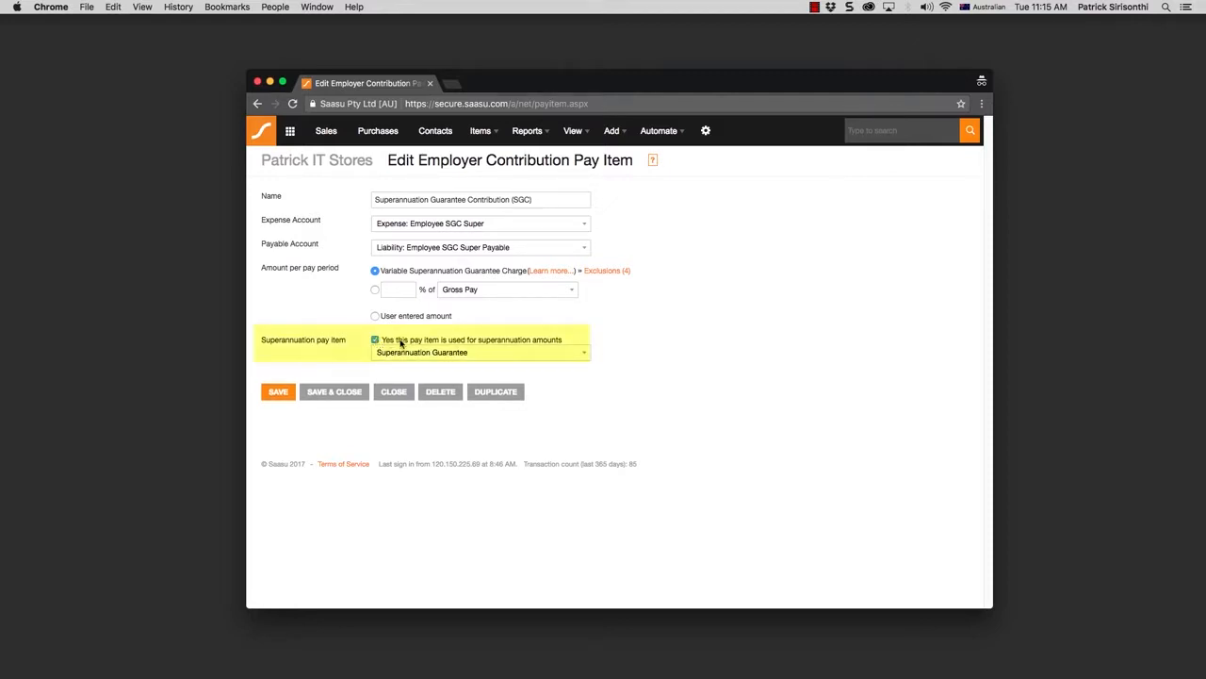
{"action": "left_click", "coordinate": [559, 353]}
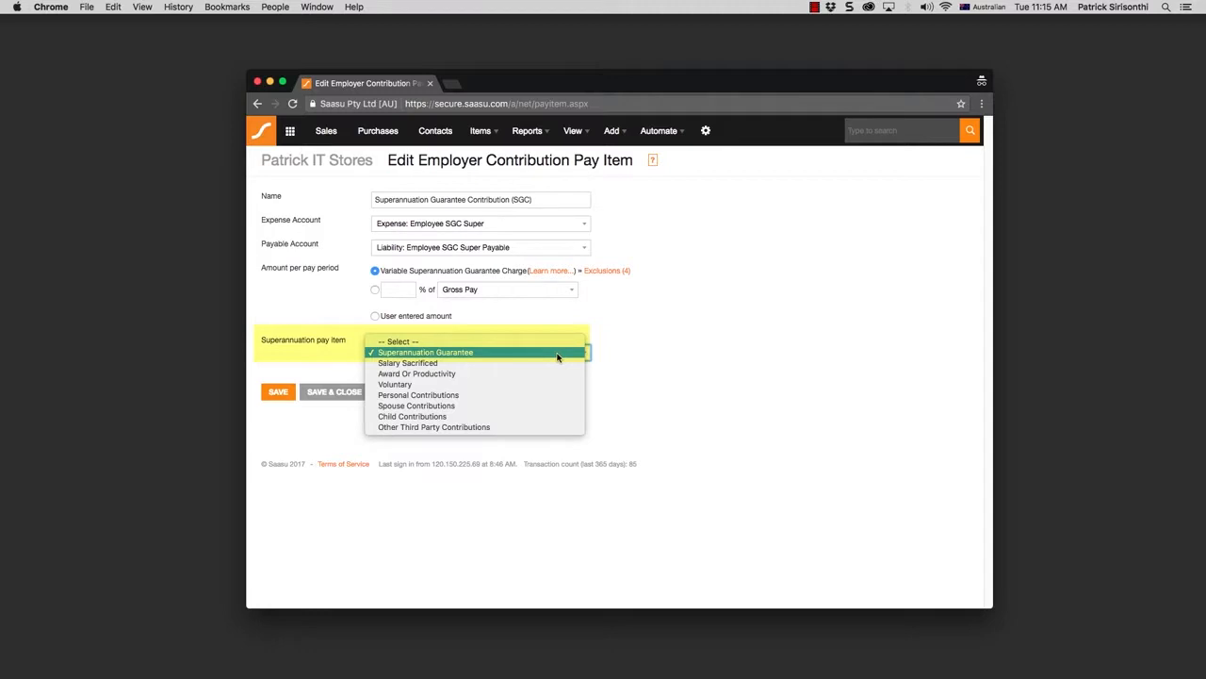
{"action": "left_click", "coordinate": [557, 355]}
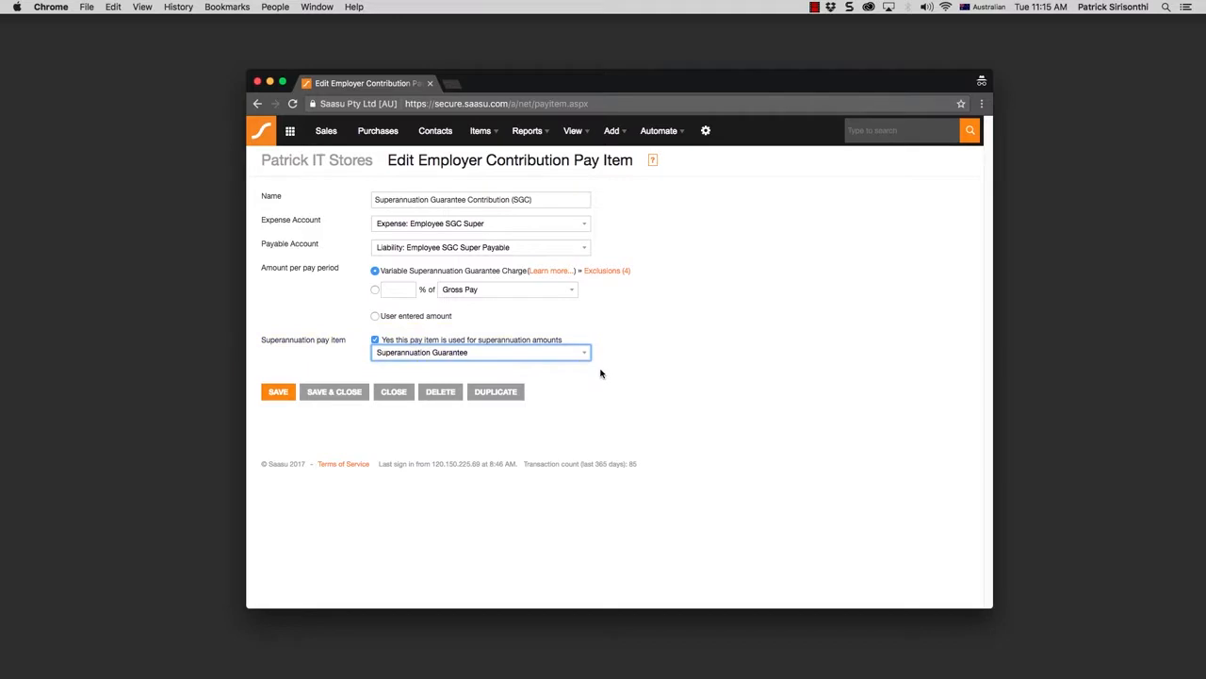
{"action": "left_click", "coordinate": [285, 392]}
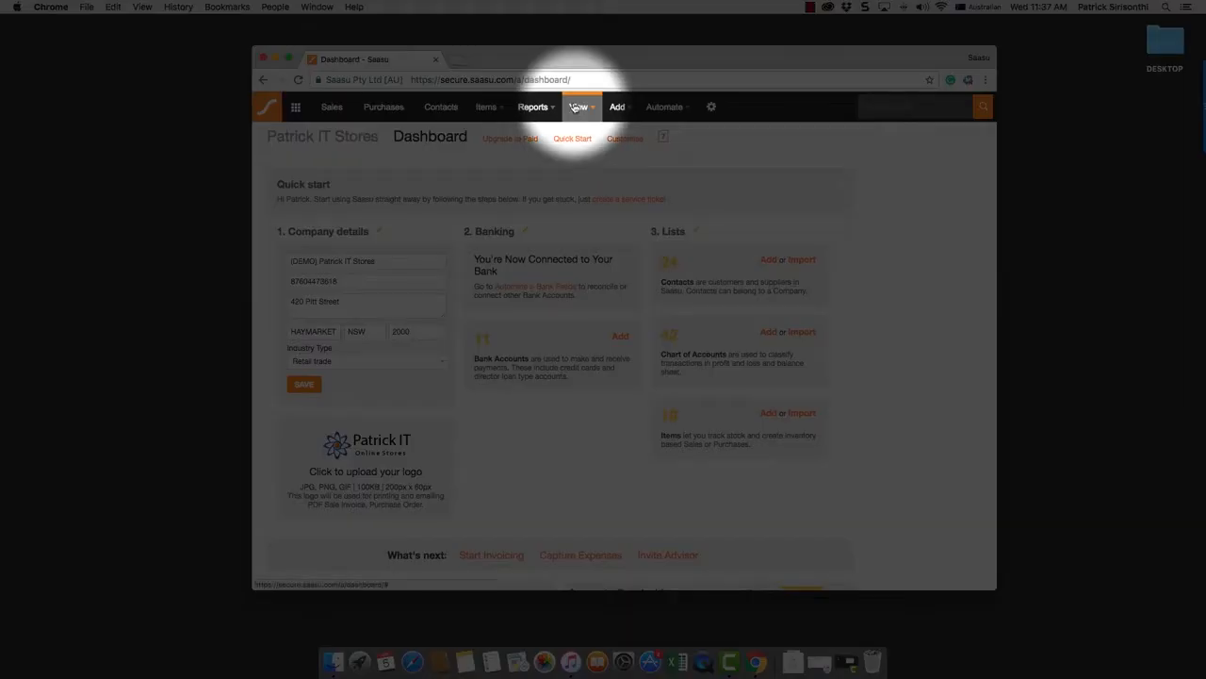
Open the first employee in the payroll employees list for editing and show their default pay
{"action": "left_click", "coordinate": [576, 107]}
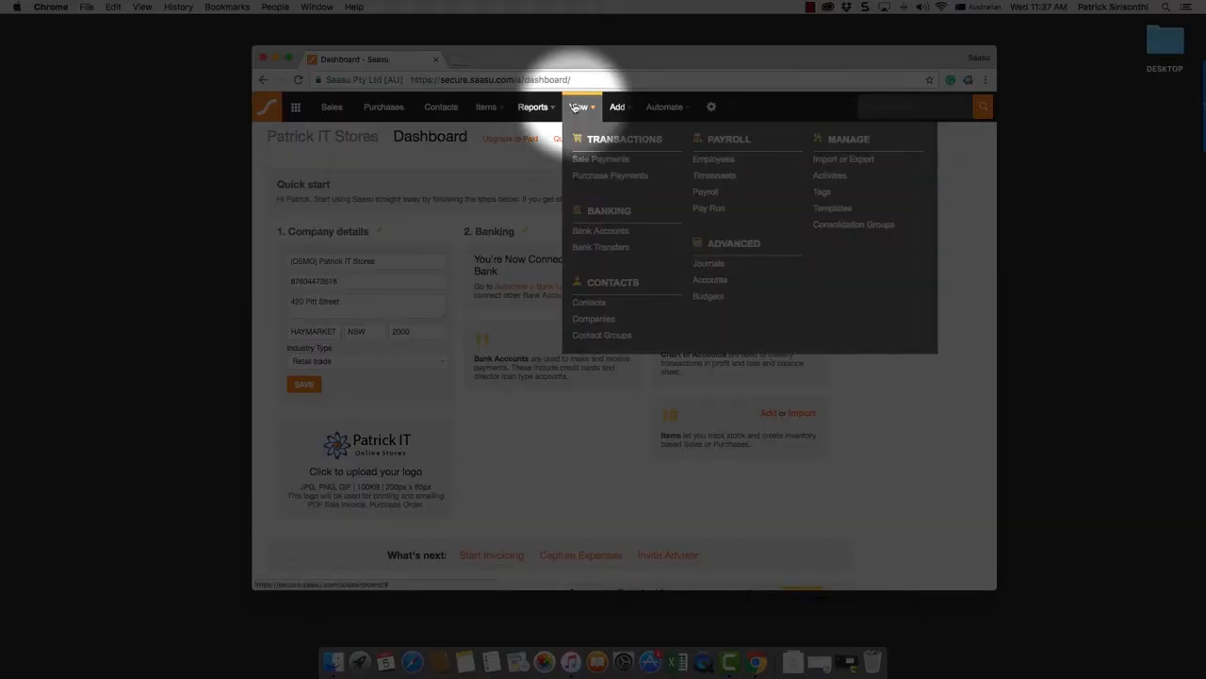
{"action": "left_click", "coordinate": [717, 161]}
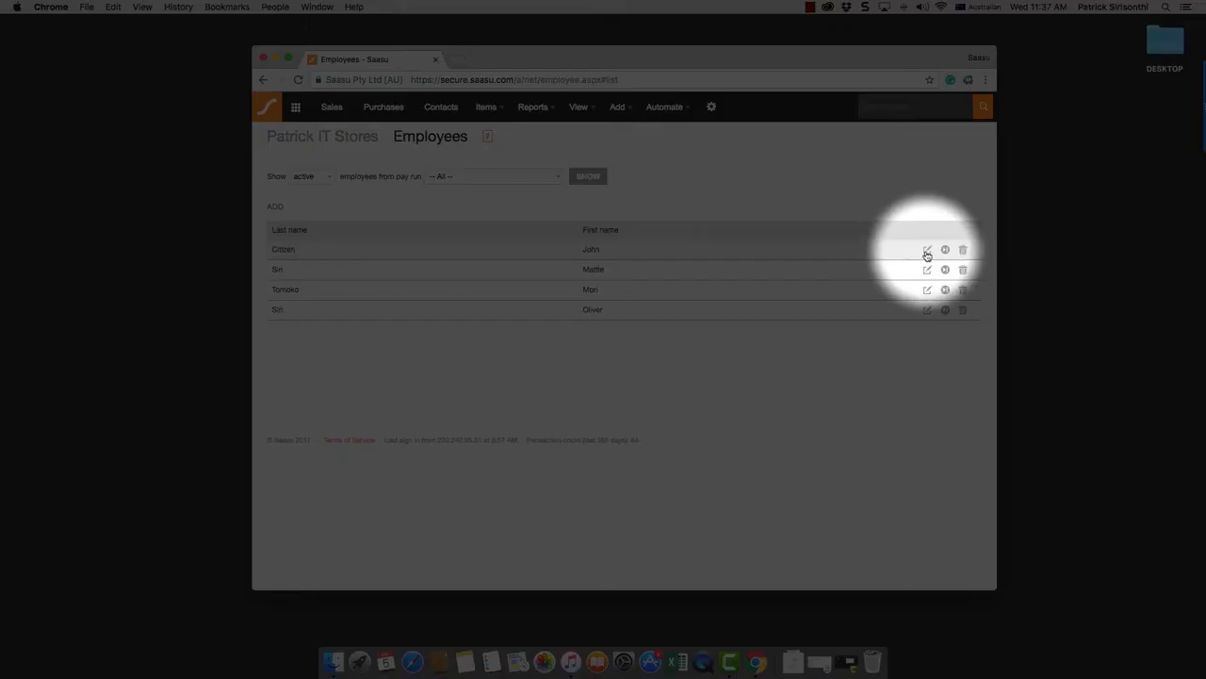
{"action": "left_click", "coordinate": [927, 249]}
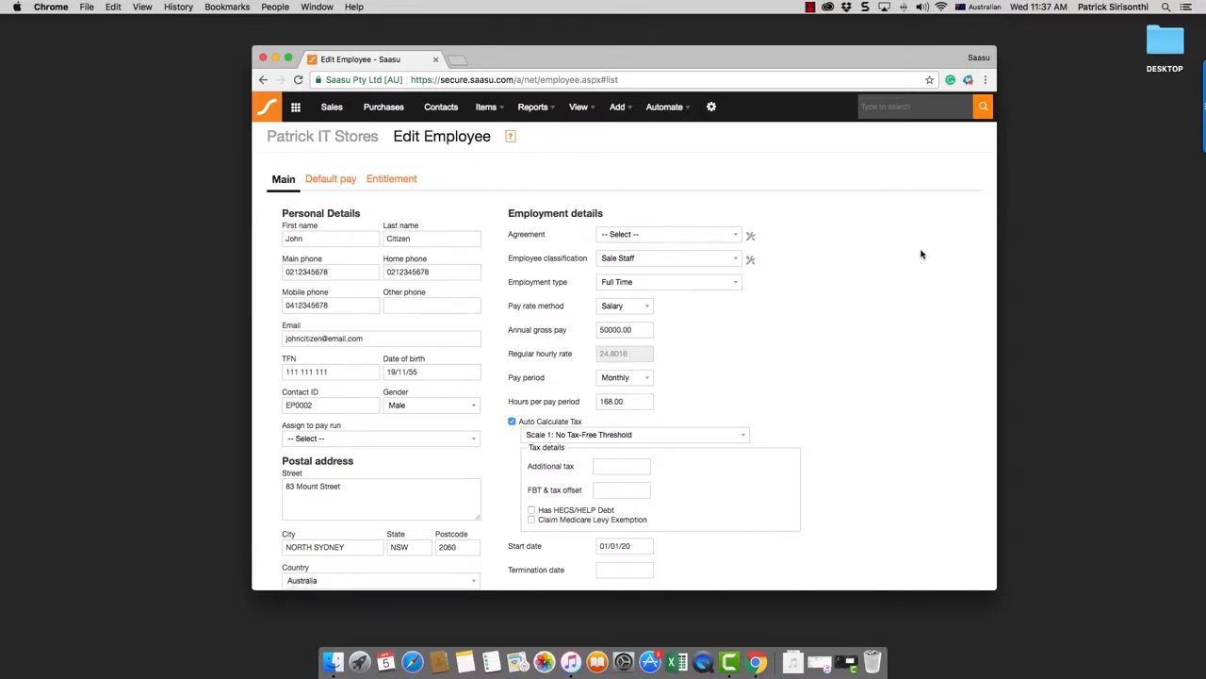
{"action": "left_click", "coordinate": [349, 178]}
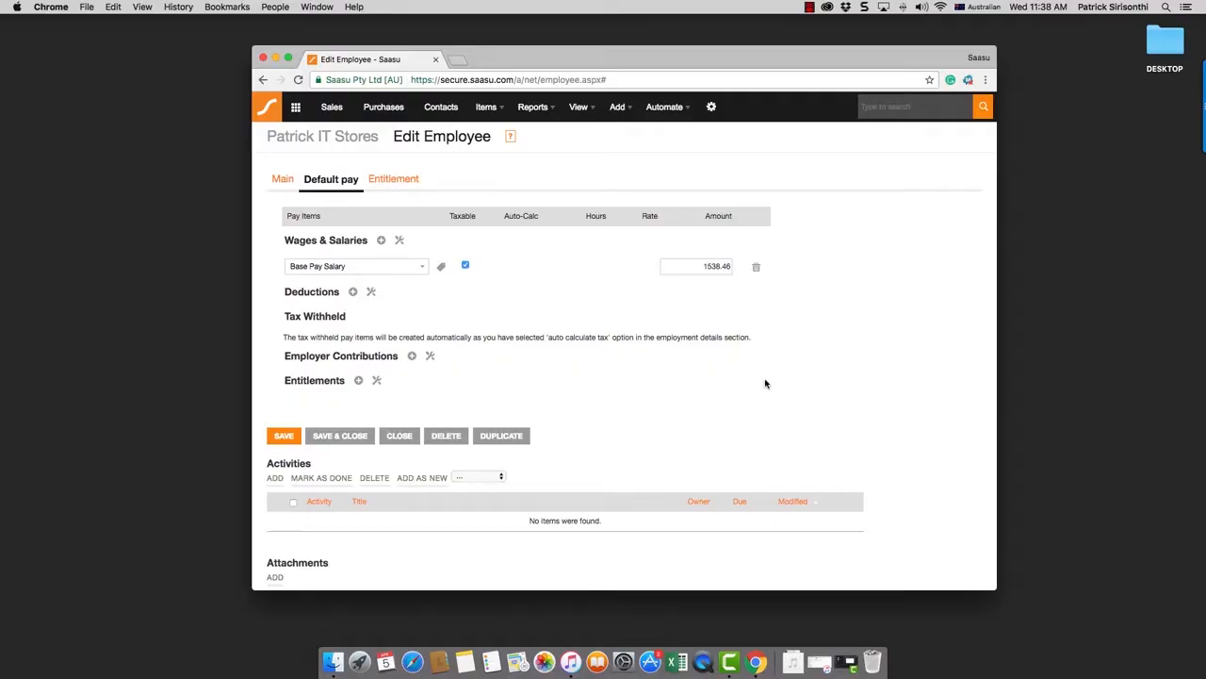
Add an employer contribution to the employee's default pay using the Superannuation Guarantee Contribution pay item
{"action": "left_click", "coordinate": [412, 356]}
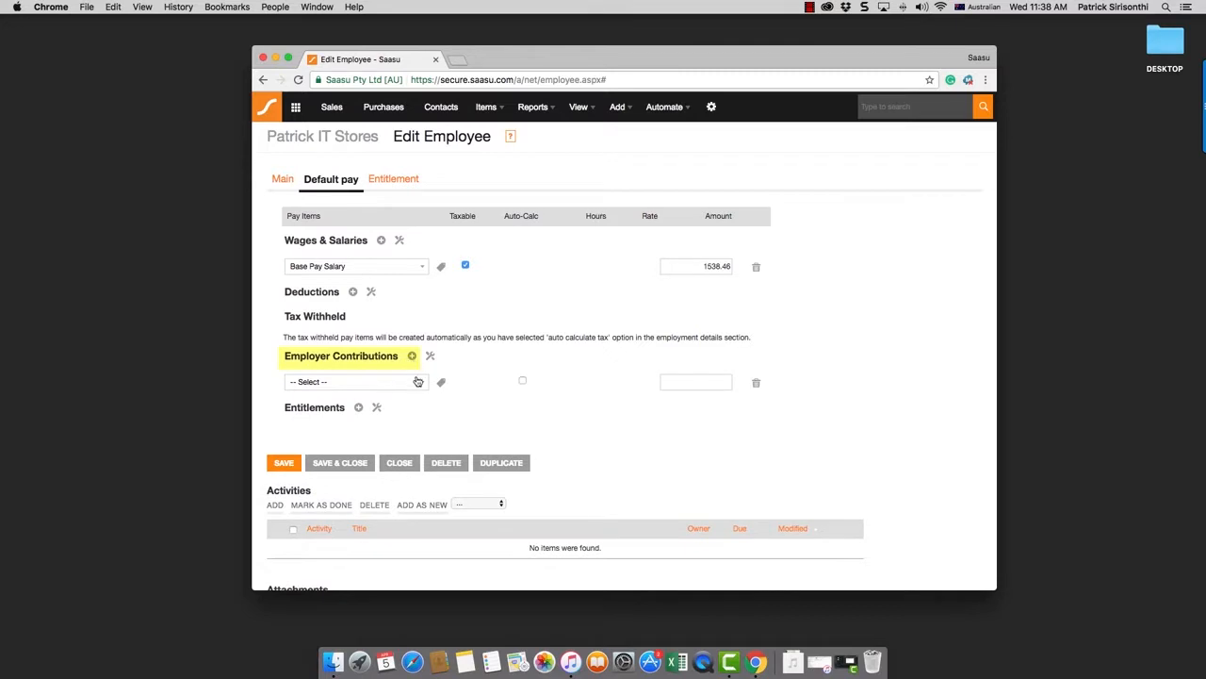
{"action": "left_click", "coordinate": [421, 383]}
{"action": "left_click", "coordinate": [418, 393]}
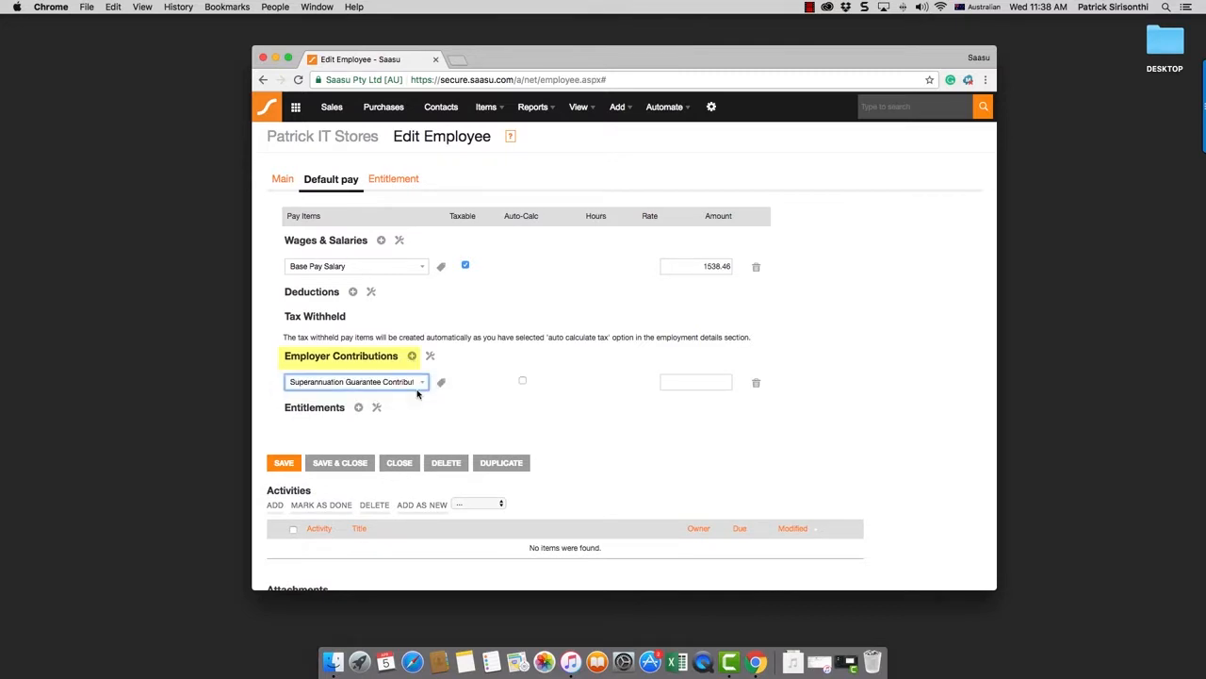
Turn on automatic calculation for the employee's superannuation contribution and choose AustralianSuper as the contact in its details
{"action": "left_click", "coordinate": [522, 382]}
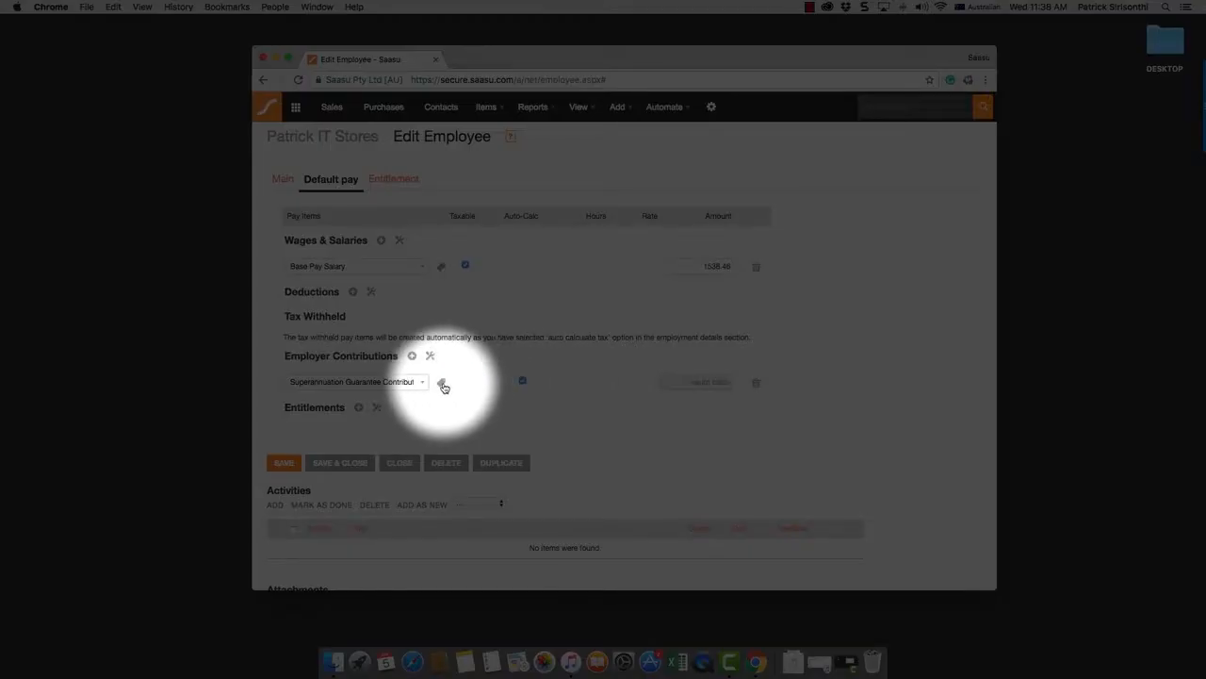
{"action": "left_click", "coordinate": [442, 384]}
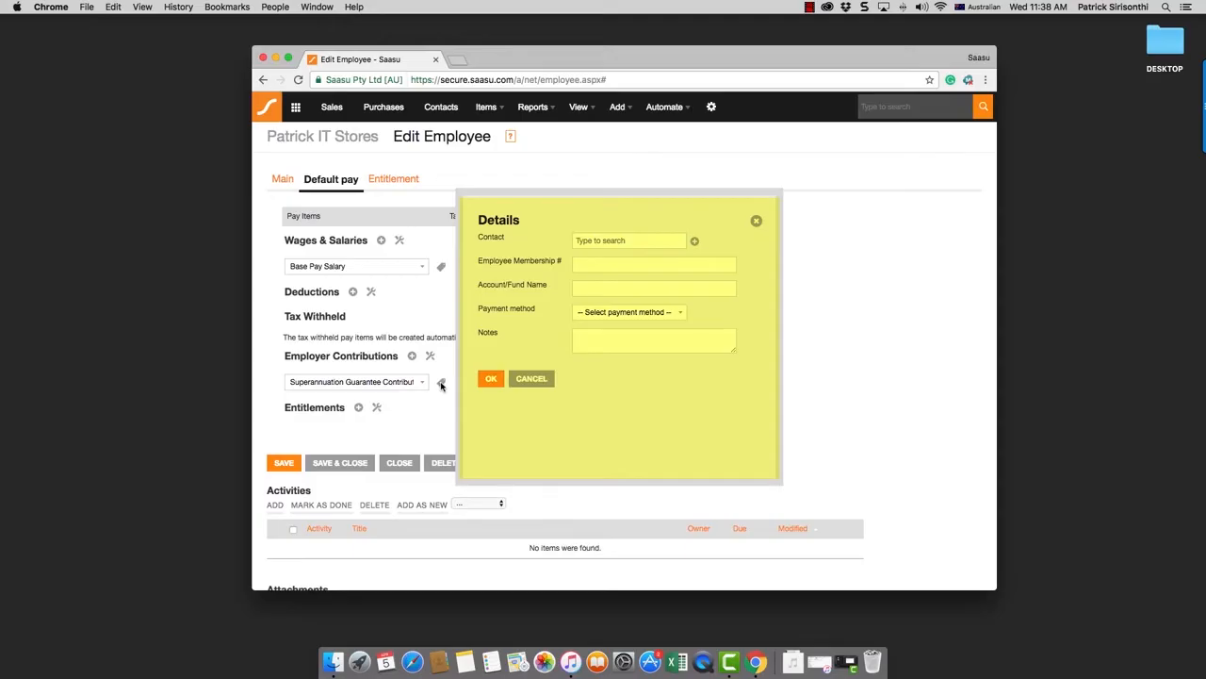
{"action": "left_click", "coordinate": [596, 241]}
{"action": "type", "text": "aus"}
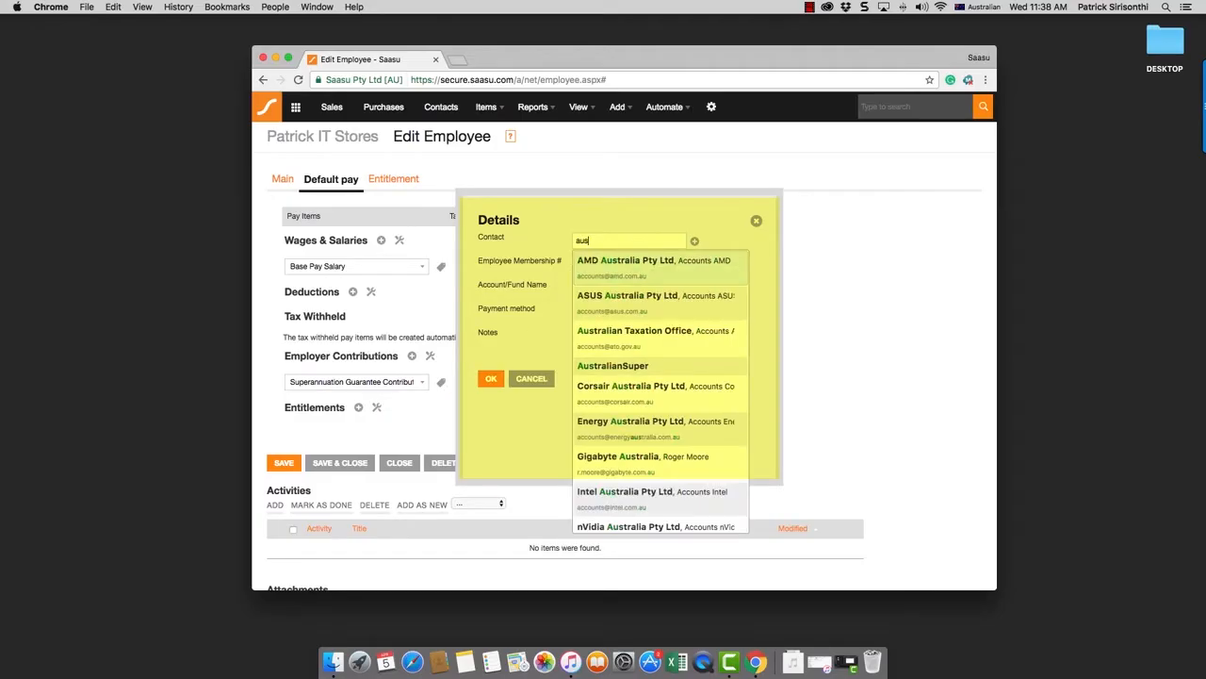
{"action": "type", "text": "tralian"}
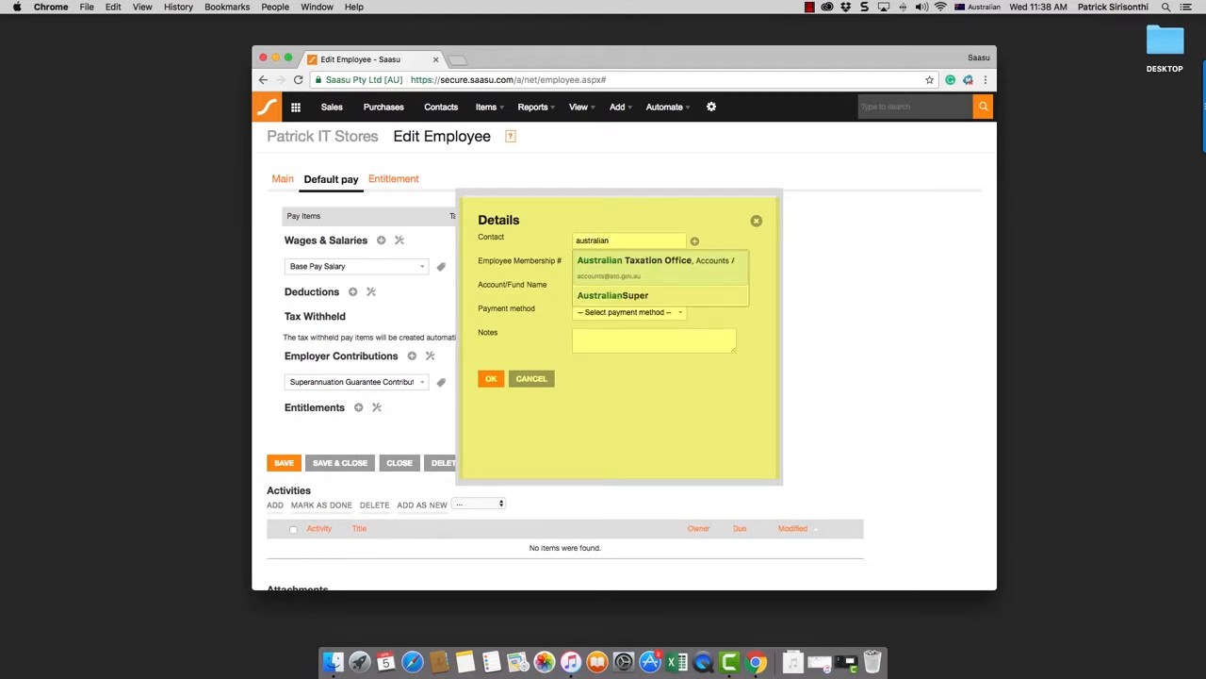
{"action": "left_click", "coordinate": [603, 295]}
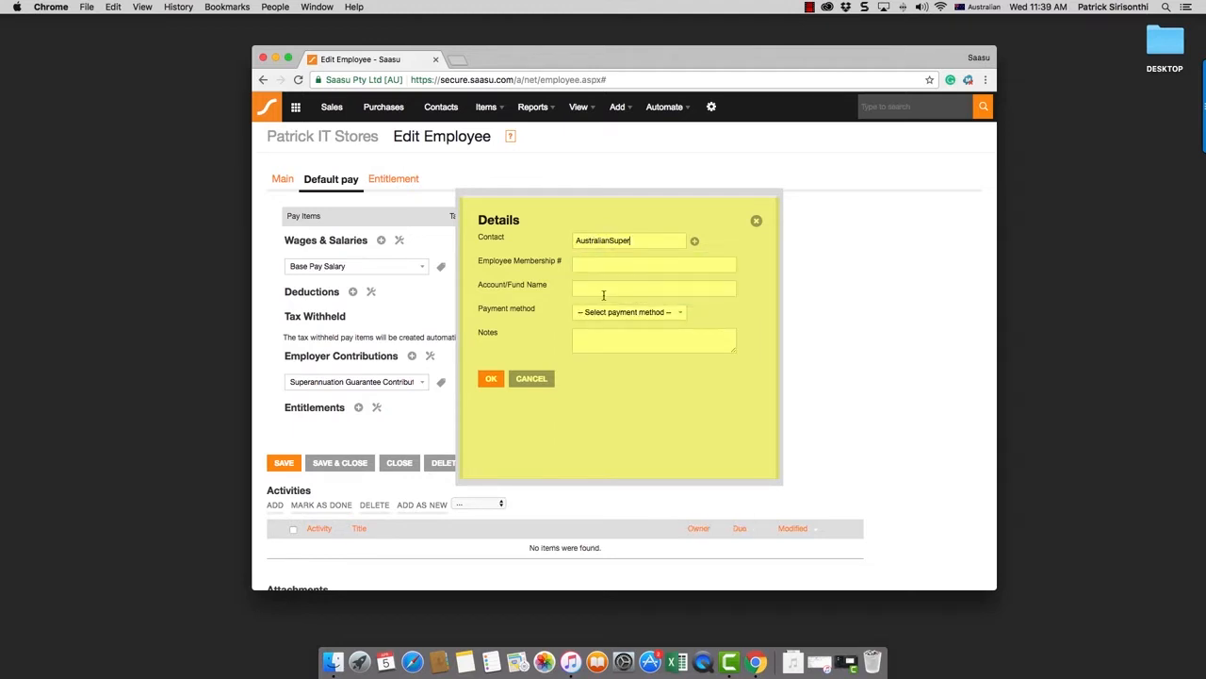
Complete the contribution details with the employee membership number, fund name AustralianSuper and payment method Direct Debit, and save the employee
{"action": "left_click", "coordinate": [599, 266]}
{"action": "type", "text": "12345678"}
{"action": "type", "text": "9"}
{"action": "type", "text": "Austr"}
{"action": "type", "text": "alianSuper"}
{"action": "left_click", "coordinate": [619, 311]}
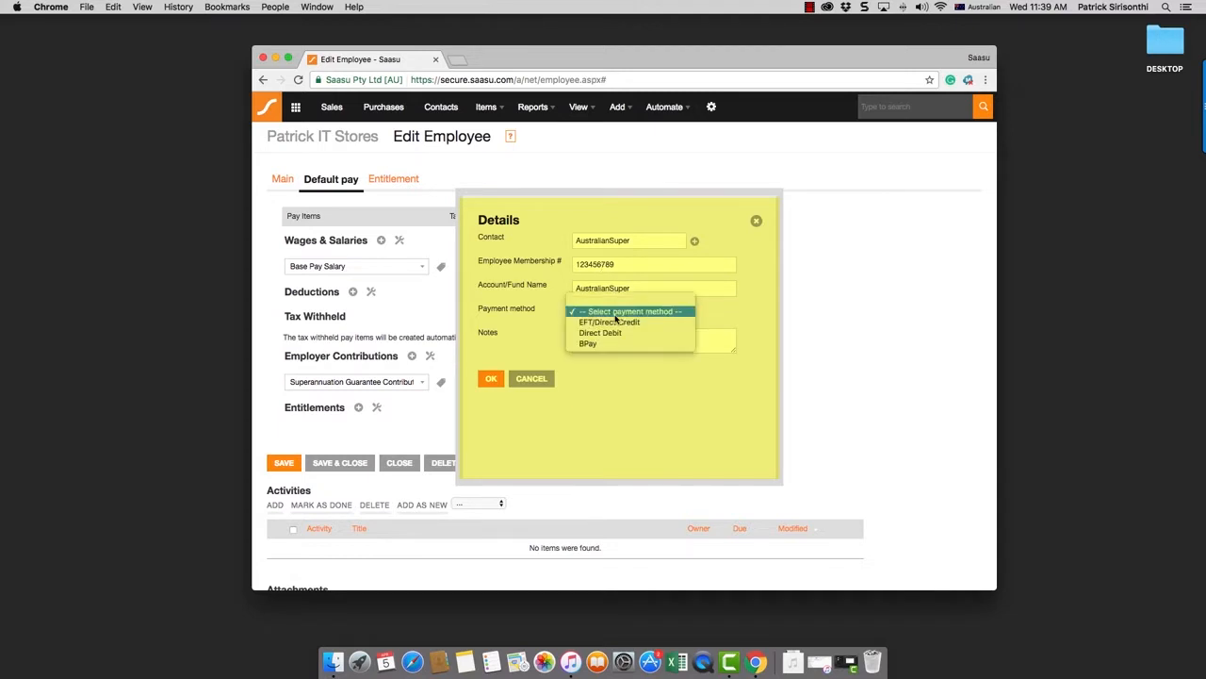
{"action": "left_click", "coordinate": [608, 336]}
{"action": "left_click", "coordinate": [491, 378]}
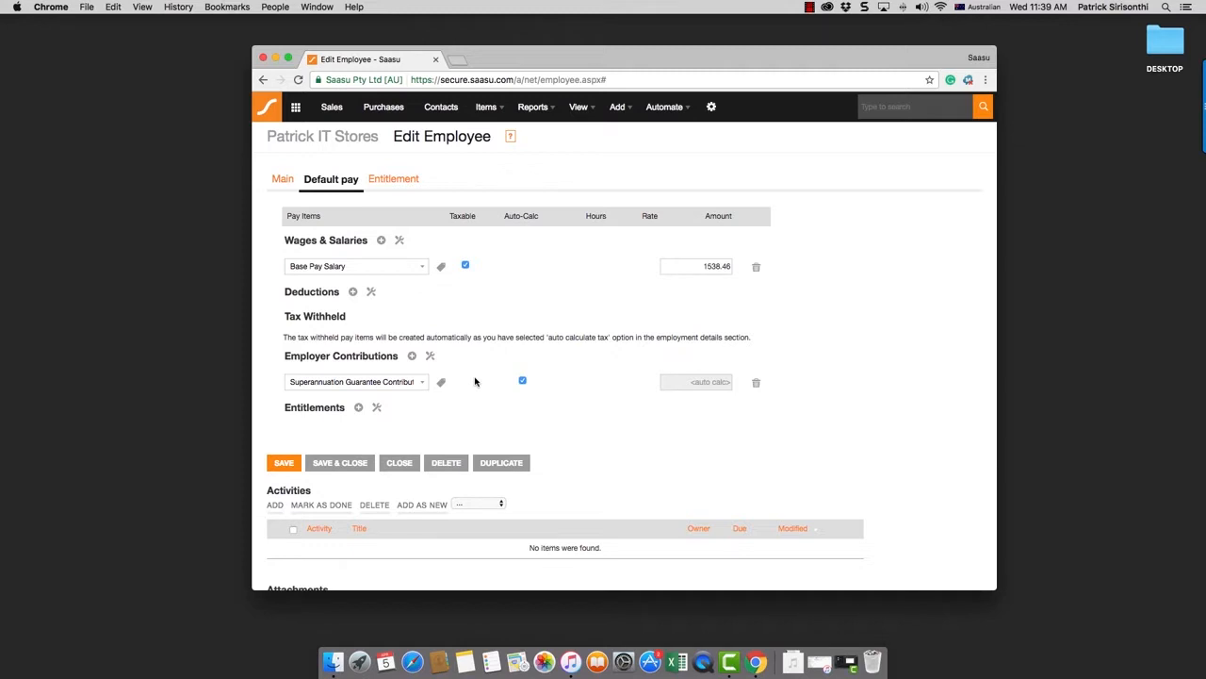
{"action": "left_click", "coordinate": [282, 462]}
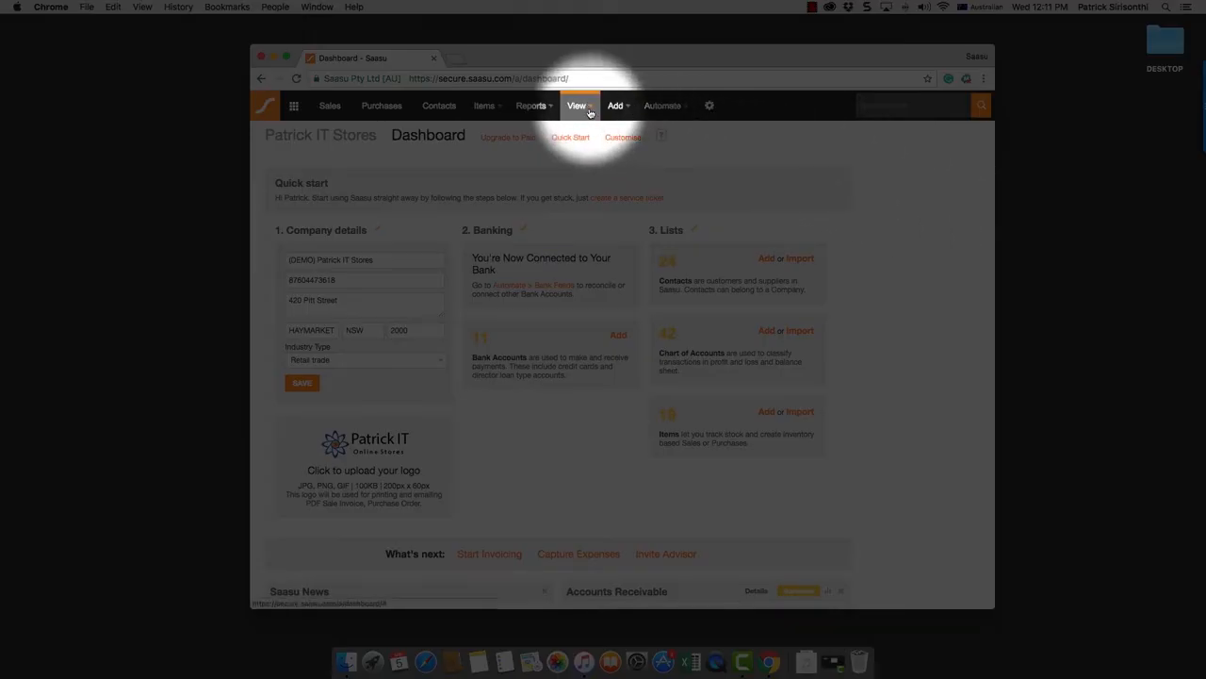
Show the payroll entries and open the existing entry dated 01 Apr 17 for editing
{"action": "left_click", "coordinate": [581, 107]}
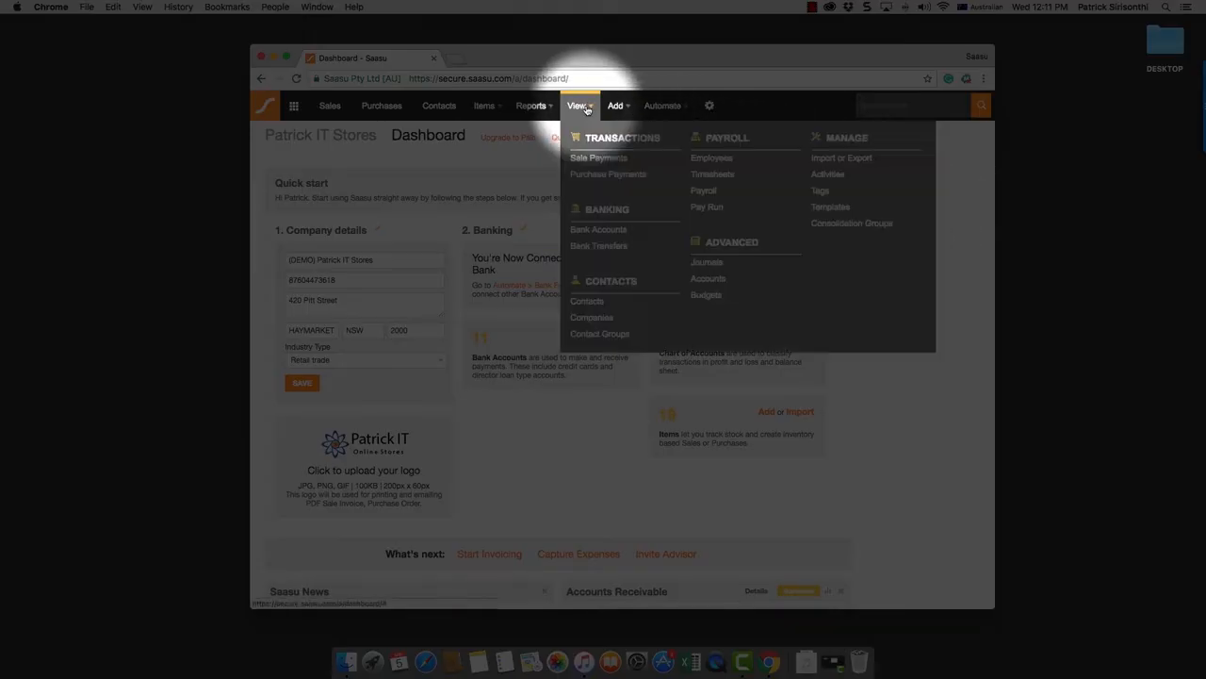
{"action": "left_click", "coordinate": [704, 191]}
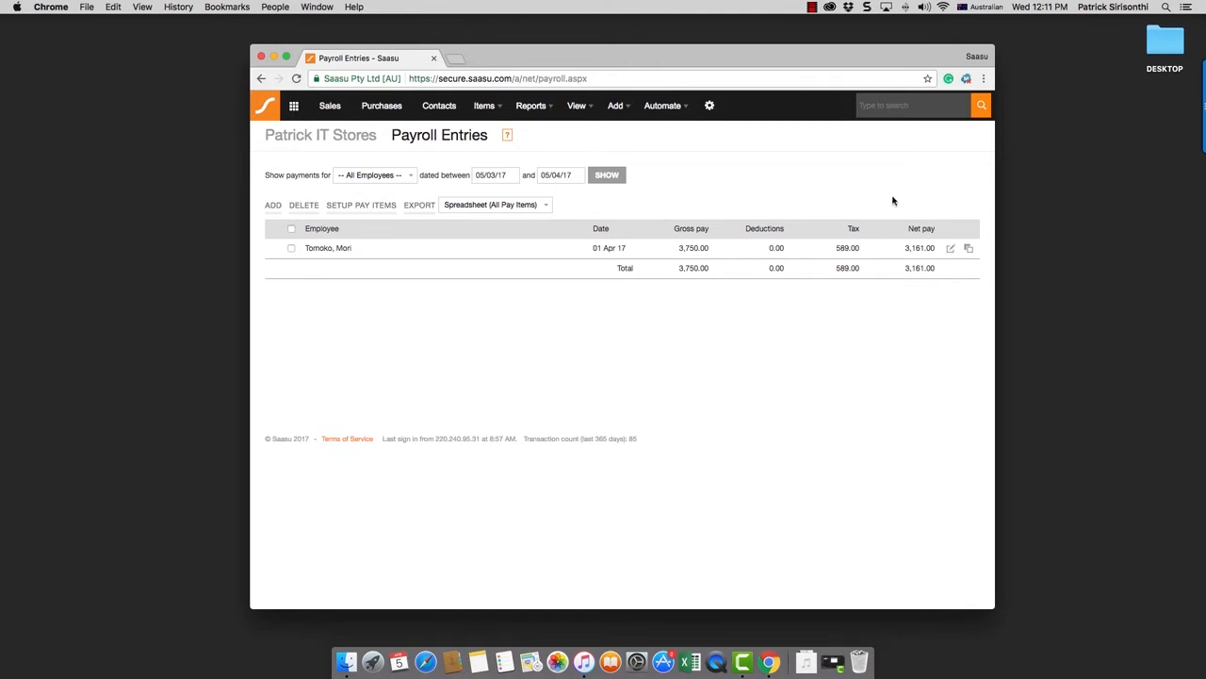
{"action": "left_click", "coordinate": [950, 248]}
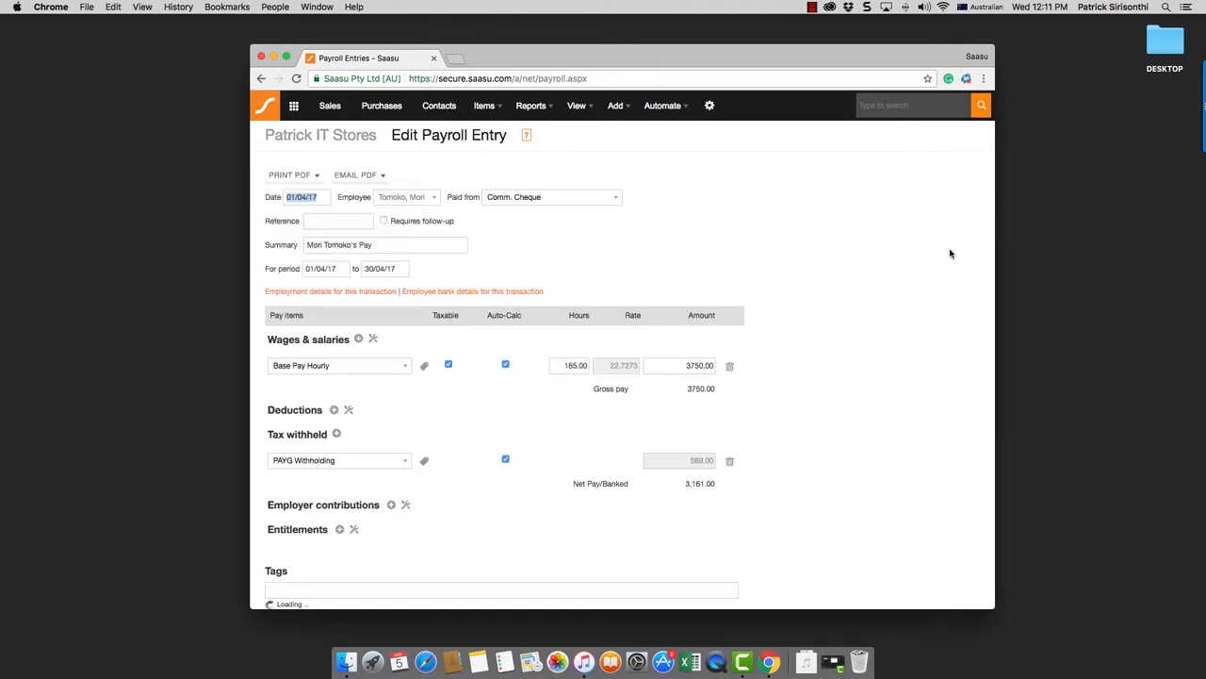
{"action": "left_click", "coordinate": [448, 421]}
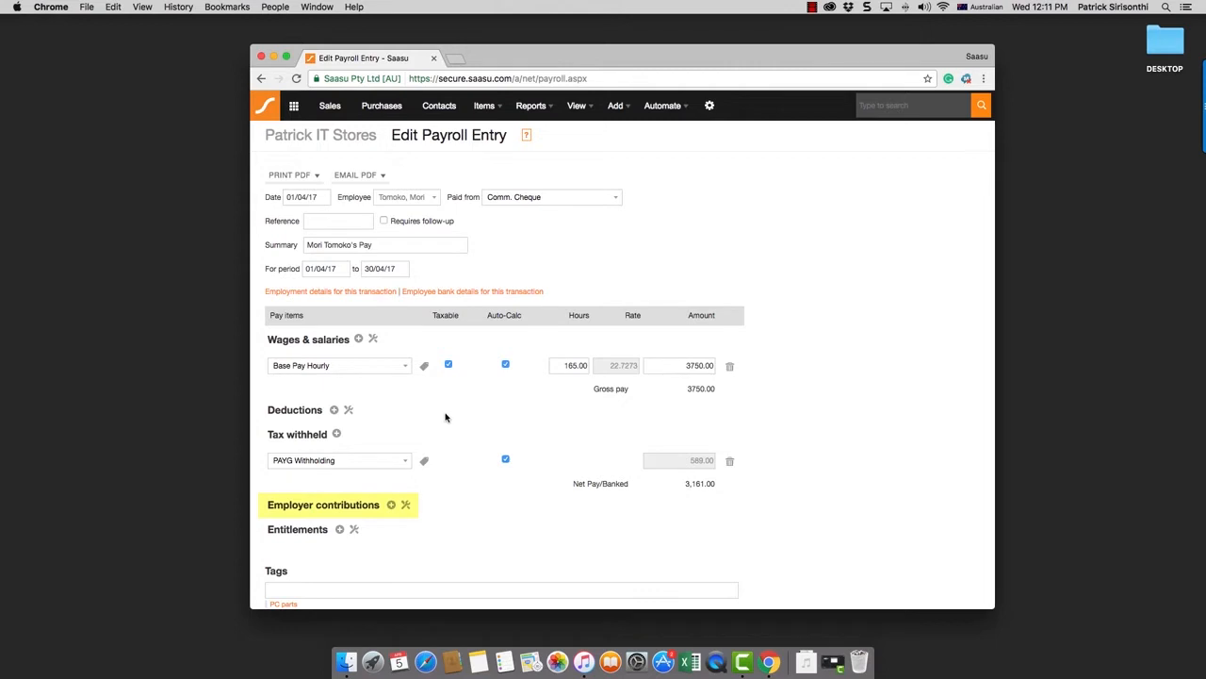
Add an employer contribution to the payroll entry using the Superannuation Guarantee Contribution pay item
{"action": "left_click", "coordinate": [391, 505]}
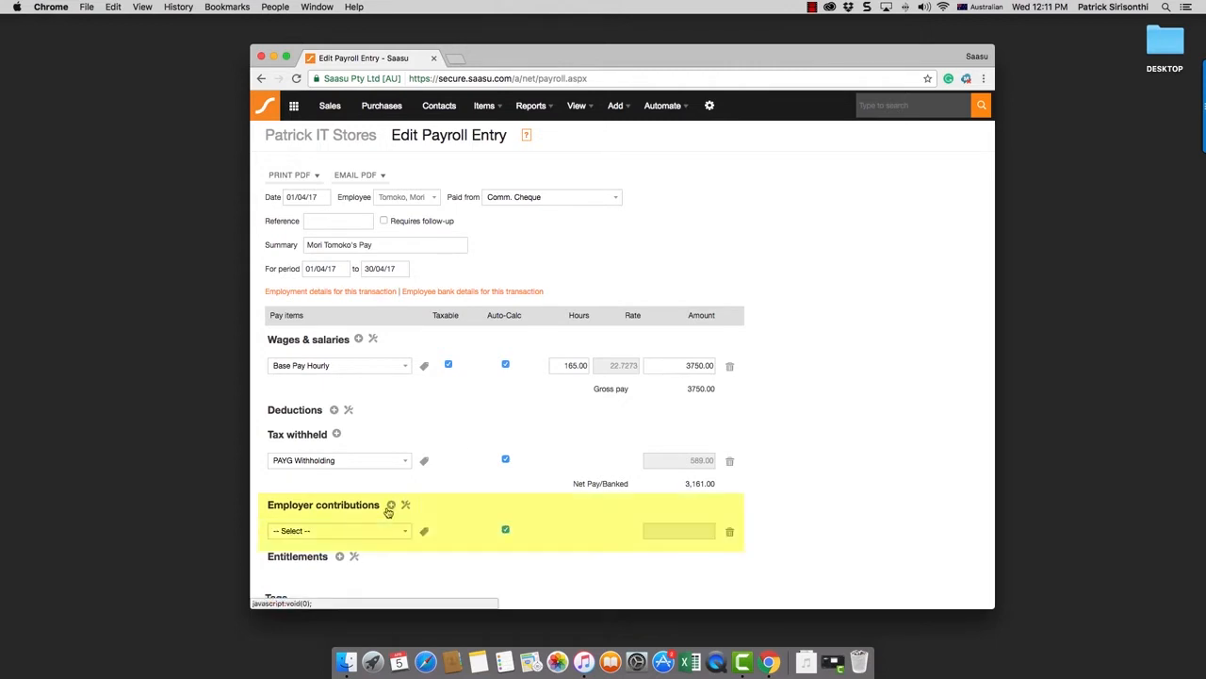
{"action": "left_click", "coordinate": [409, 533]}
{"action": "left_click", "coordinate": [399, 539]}
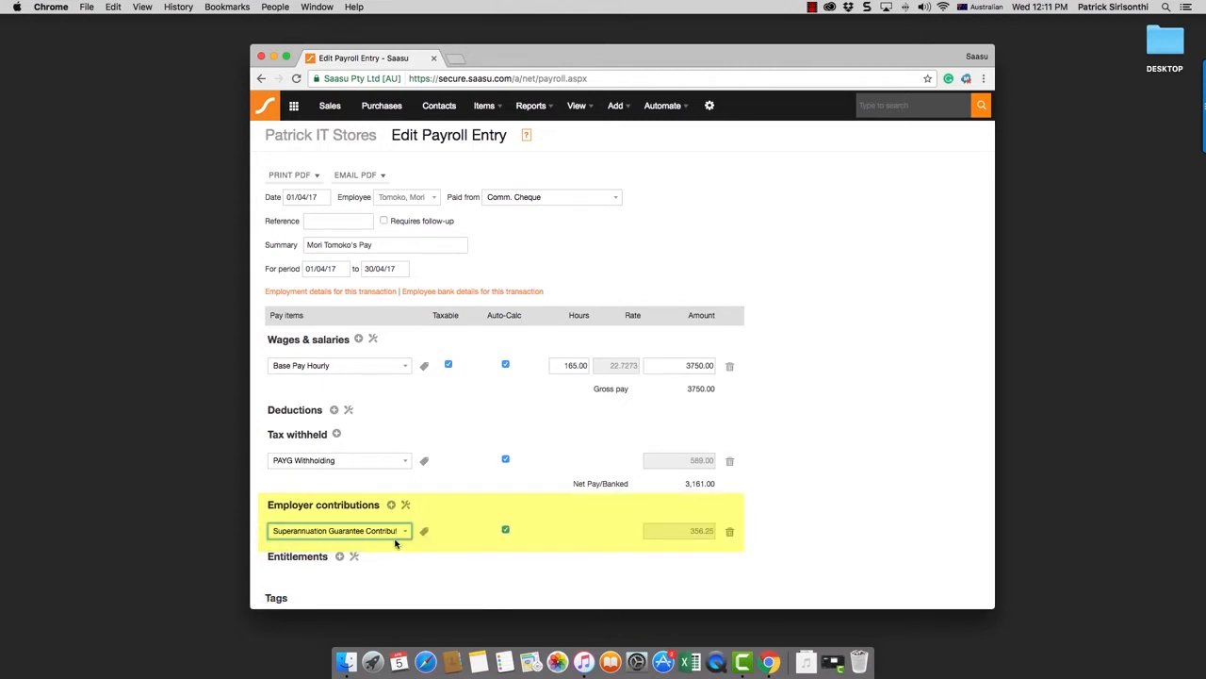
In the payroll entry's contribution details, choose AustralianSuper as the contact and enter the employee membership number
{"action": "left_click", "coordinate": [424, 532]}
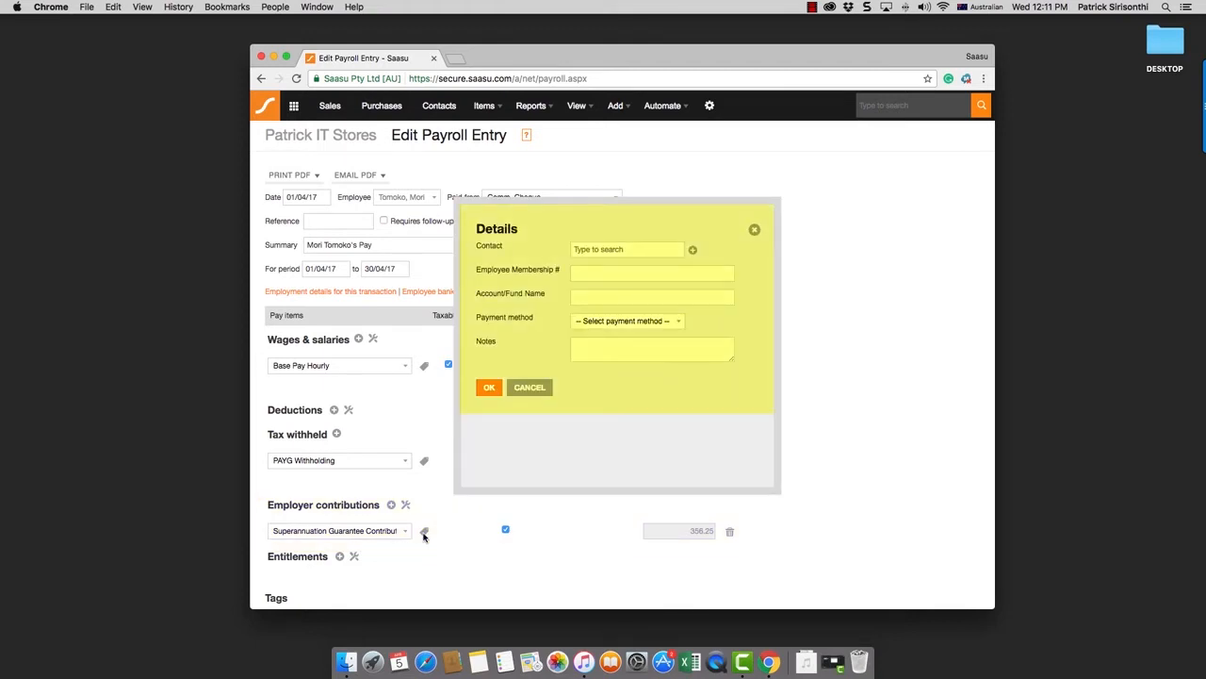
{"action": "left_click", "coordinate": [647, 246]}
{"action": "type", "text": "AUSTRALIAN"}
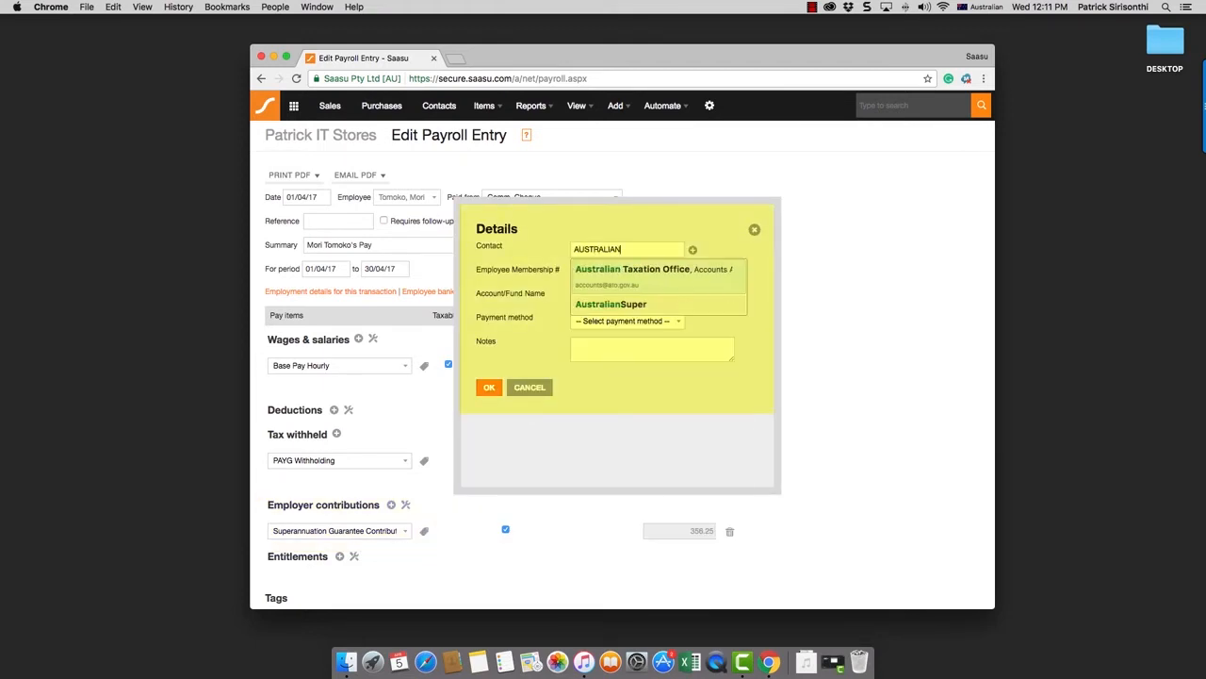
{"action": "key", "text": "Tab"}
{"action": "type", "text": "123456789999"}
{"action": "key", "text": "Tab"}
Set the contribution's account/fund name to AustralianSuper and its payment method to Direct Debit, and accept the details
{"action": "type", "text": "Aus"}
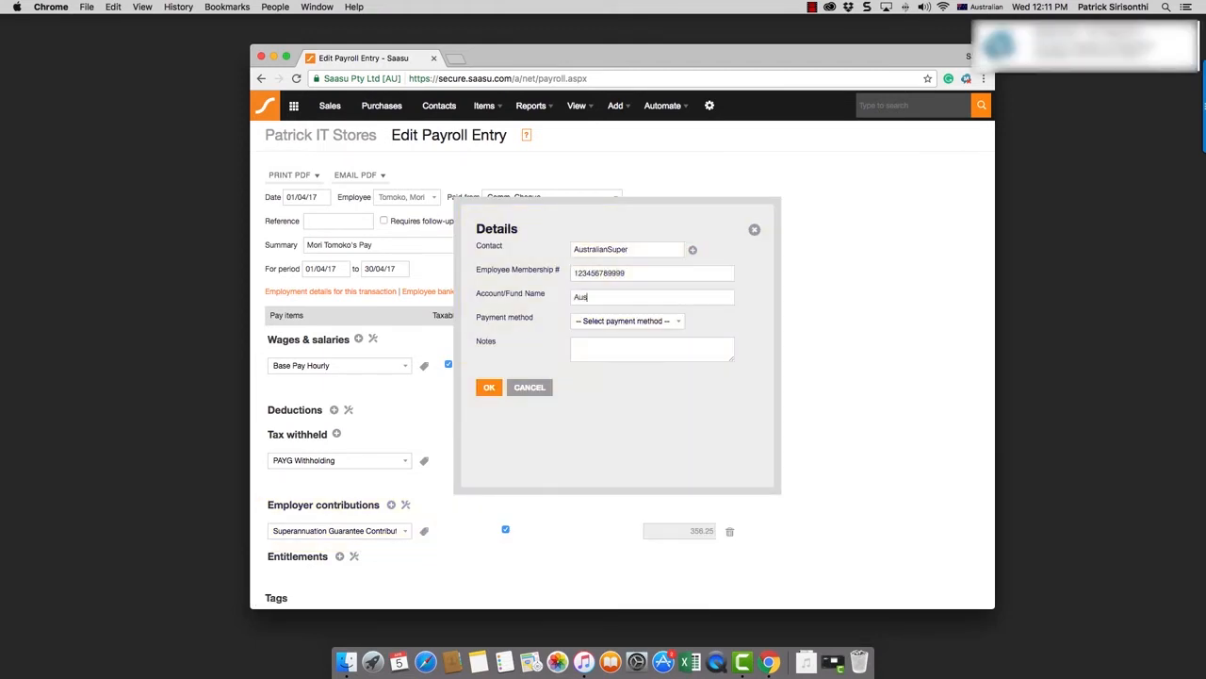
{"action": "type", "text": "tralianSuper"}
{"action": "key", "text": "Tab"}
{"action": "key", "text": "d"}
{"action": "key", "text": "Tab"}
{"action": "left_click", "coordinate": [496, 390]}
{"action": "scroll", "coordinate": [498, 395], "scroll_direction": "down", "scroll_amount": 3}
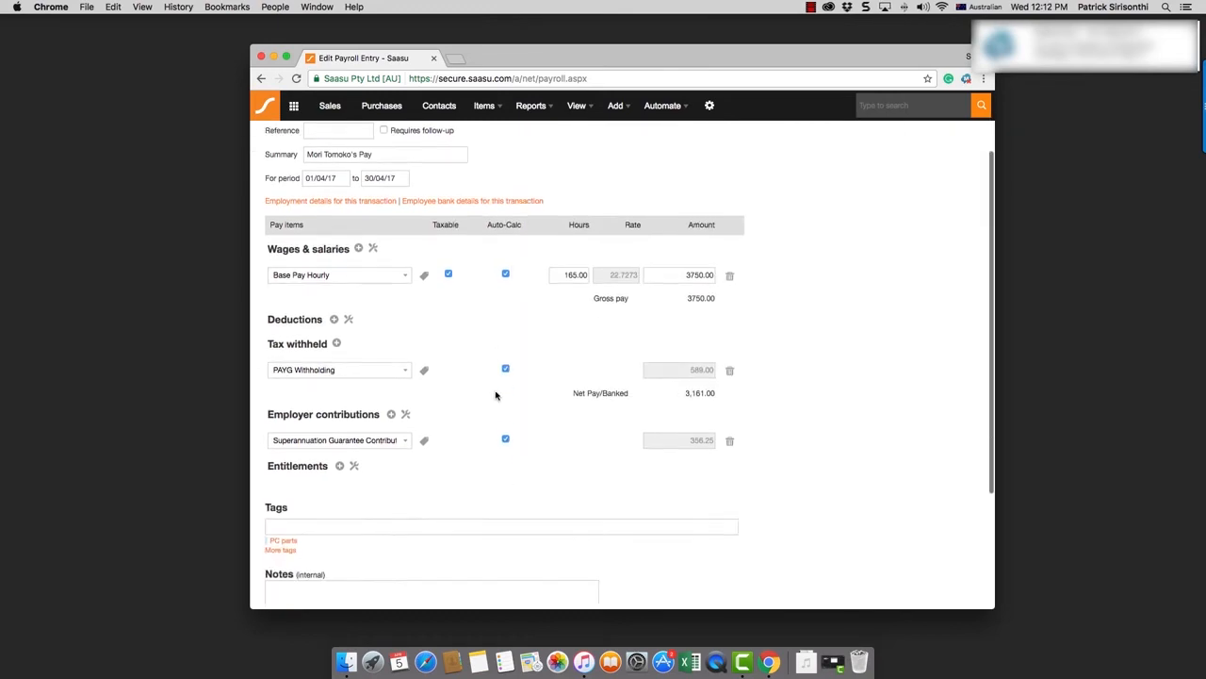